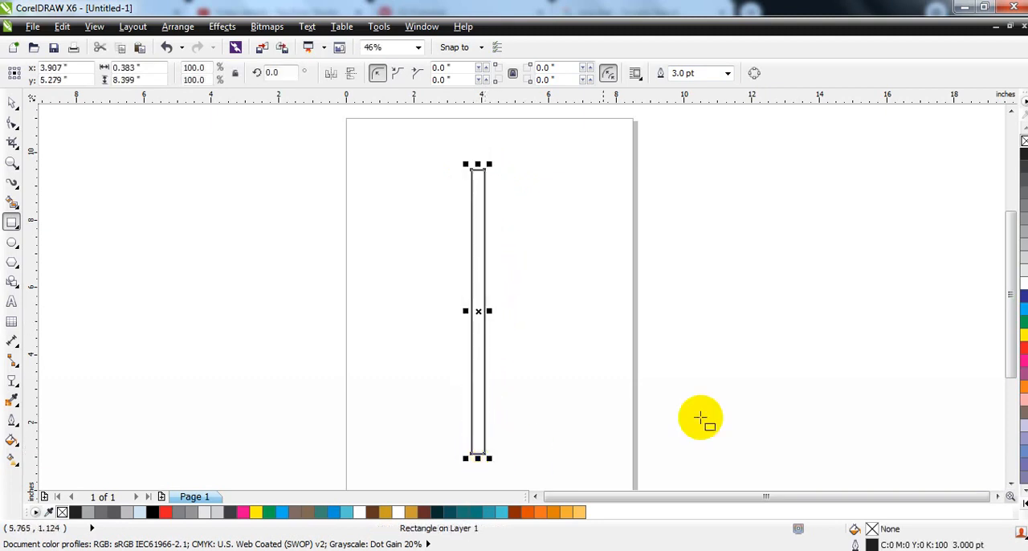
# - Round the two lower corners of the narrow rectangle to a full semicircular end with a radius of about 0.191 in
pyautogui.click(12, 164)
pyautogui.moveTo(444, 413); pyautogui.dragTo(528, 466)
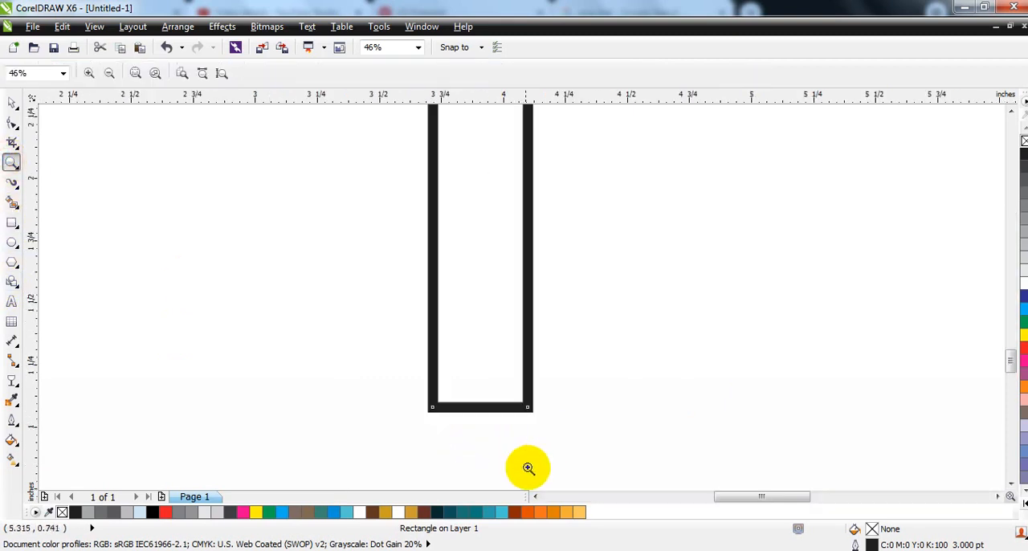
pyautogui.click(11, 122)
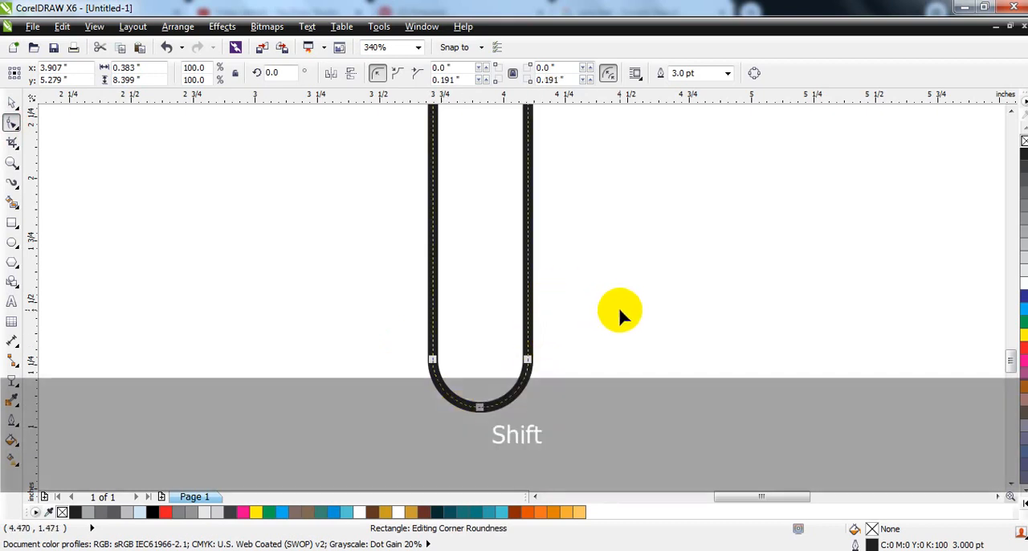
pyautogui.hotkey('shift', 'F2')
# - Make two copies of the rounded rectangle to its left, edge to edge, to form three adjoining strips
pyautogui.click(12, 103)
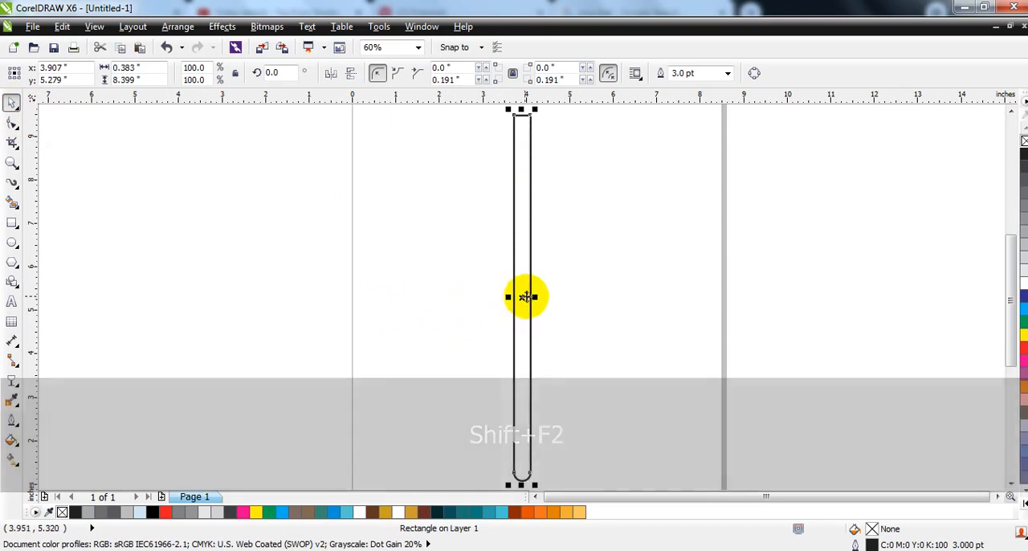
pyautogui.moveTo(535, 297); pyautogui.dragTo(505, 299)
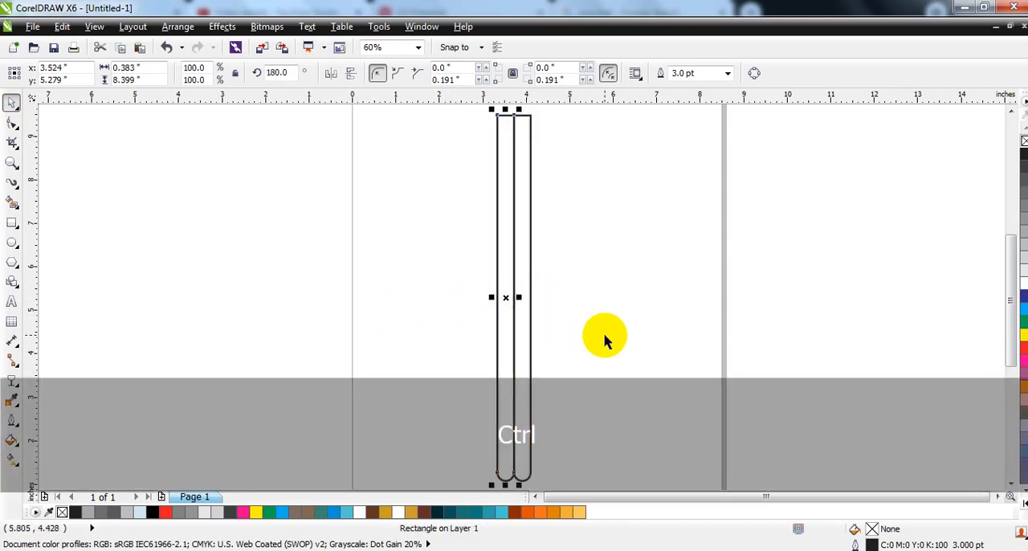
pyautogui.hotkey('ctrl', 'r')
pyautogui.click(604, 332)
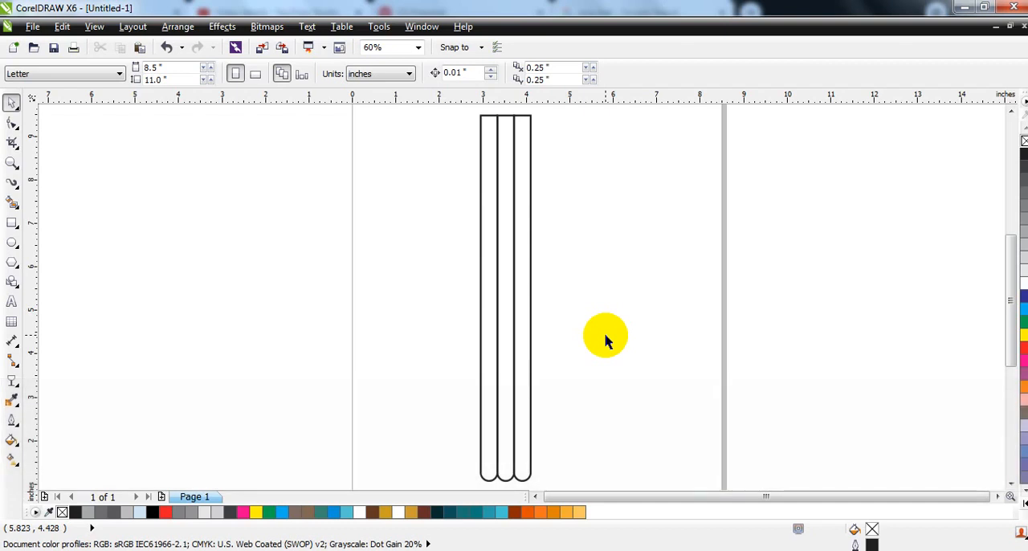
# - Draw a straight horizontal freehand line crossing the upper part of the three strips
pyautogui.click(17, 189)
pyautogui.click(68, 185)
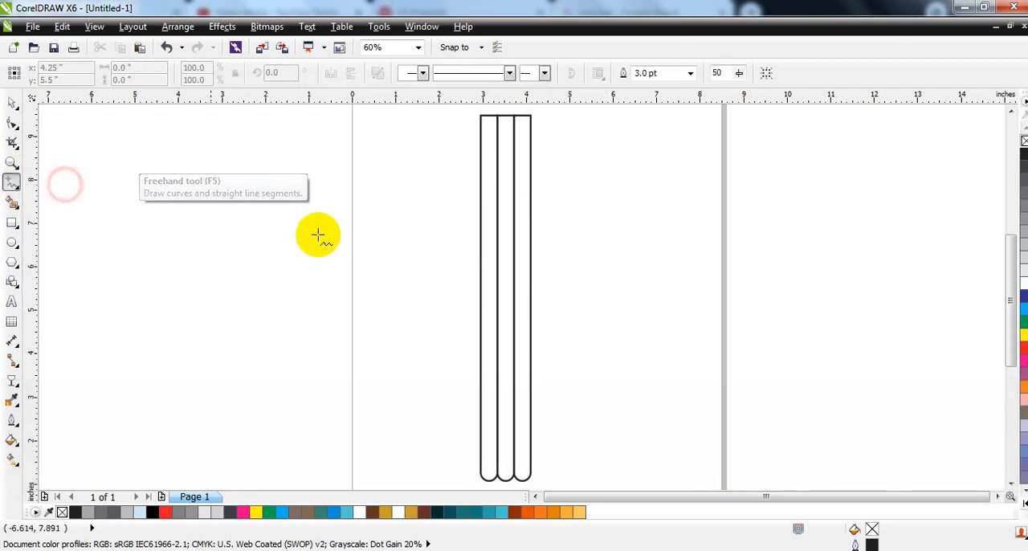
pyautogui.click(441, 175)
pyautogui.click(604, 175)
# - Lengthen the line to about 6.19 in and copy it downward twice at about 2.1 in spacing, dividing the strips into four rows
pyautogui.click(12, 103)
pyautogui.moveTo(611, 175); pyautogui.dragTo(617, 294)
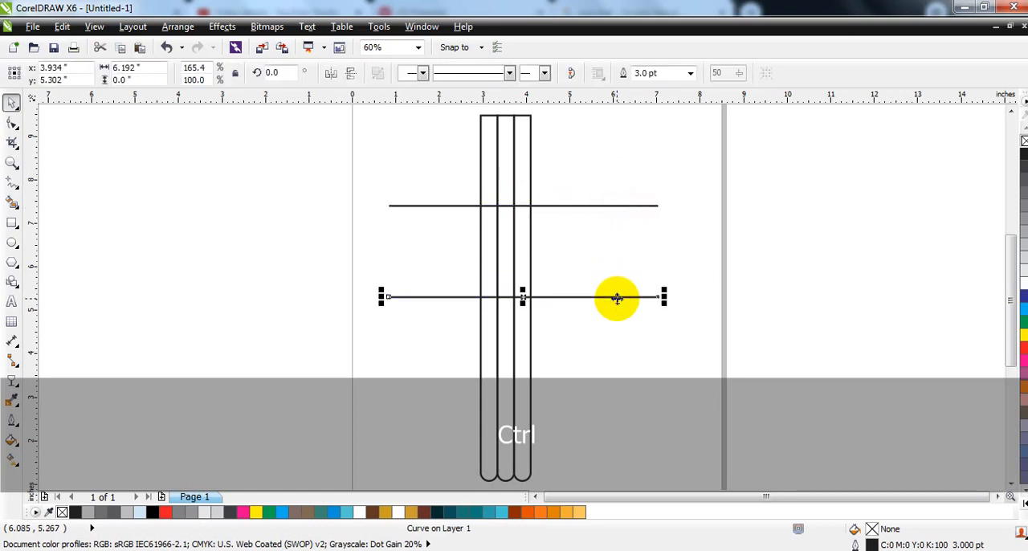
pyautogui.hotkey('ctrl', 'r')
pyautogui.moveTo(704, 184); pyautogui.dragTo(345, 411)
pyautogui.moveTo(526, 297); pyautogui.dragTo(520, 289)
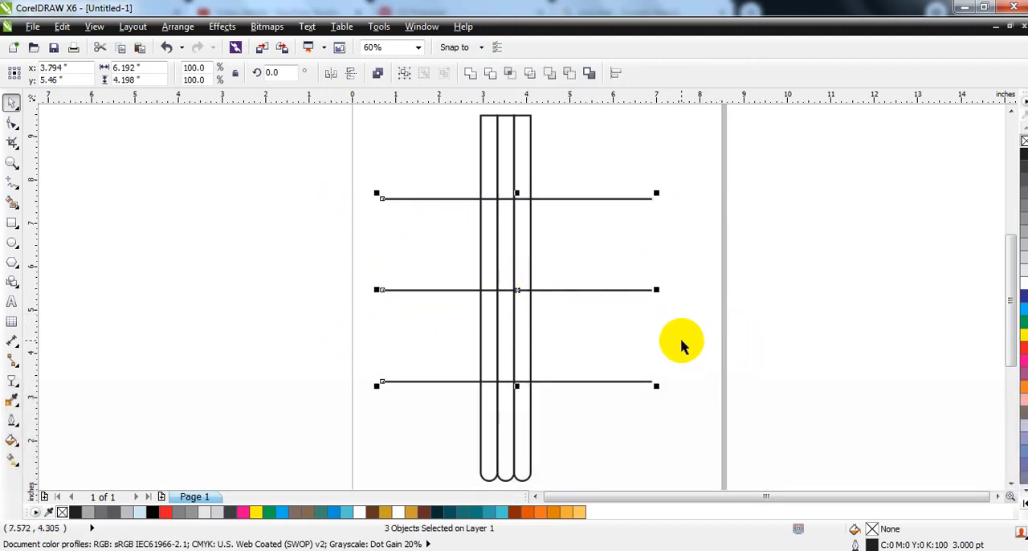
# - Smart-fill all twelve sections of the strips with 50% black and a 0.5 pt outline
pyautogui.click(12, 206)
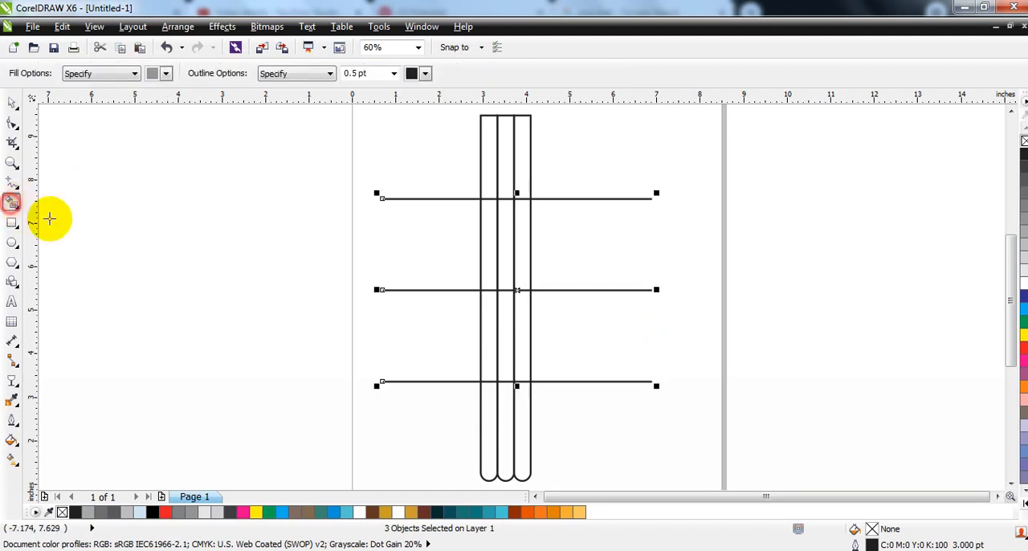
pyautogui.click(518, 176)
pyautogui.click(519, 241)
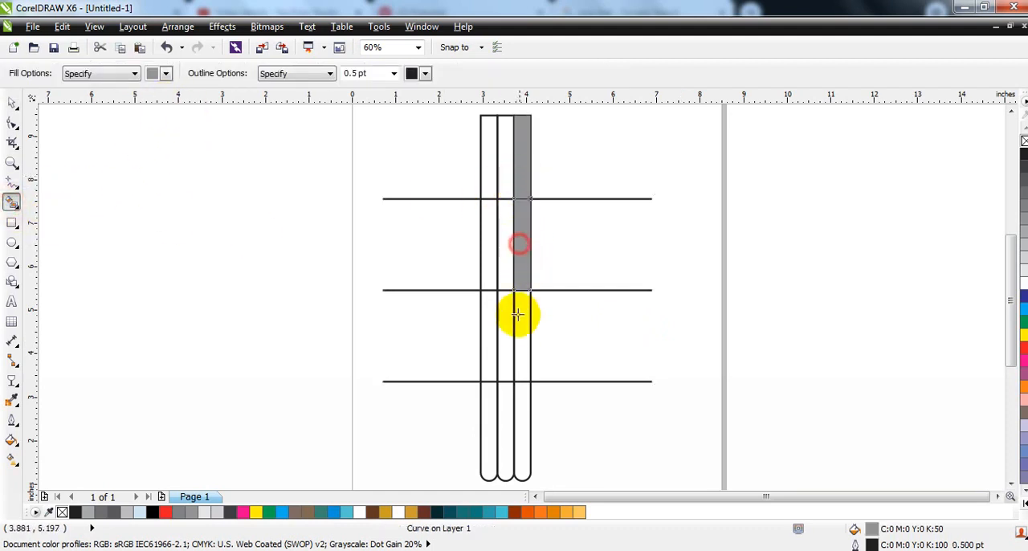
pyautogui.click(517, 321)
pyautogui.click(523, 421)
pyautogui.click(509, 433)
pyautogui.click(512, 355)
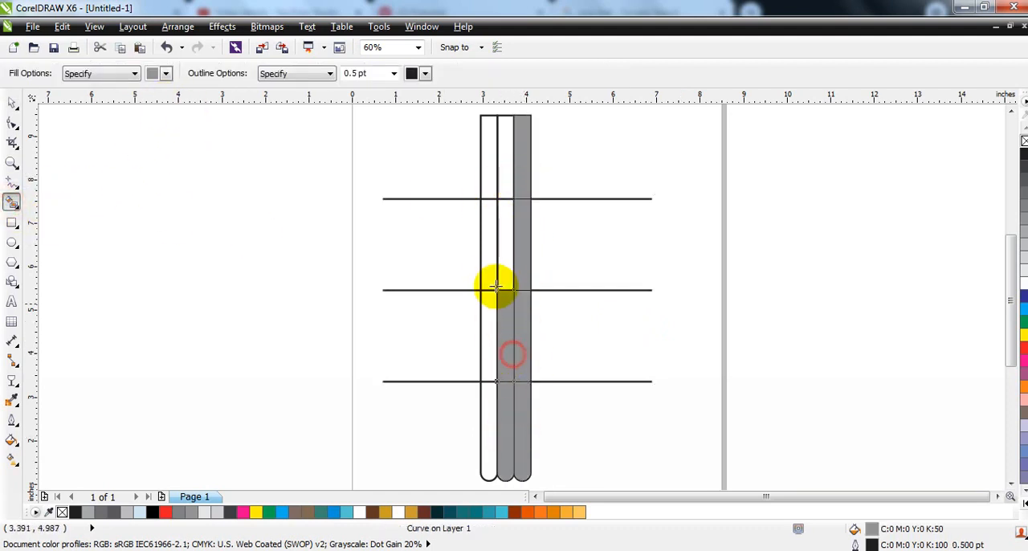
pyautogui.click(489, 172)
pyautogui.click(489, 237)
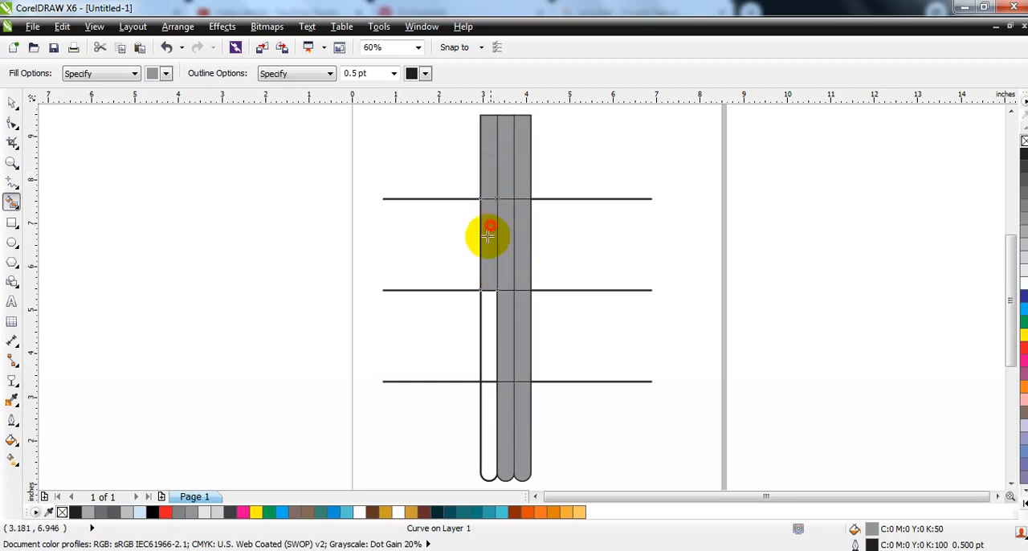
pyautogui.click(487, 337)
pyautogui.click(482, 419)
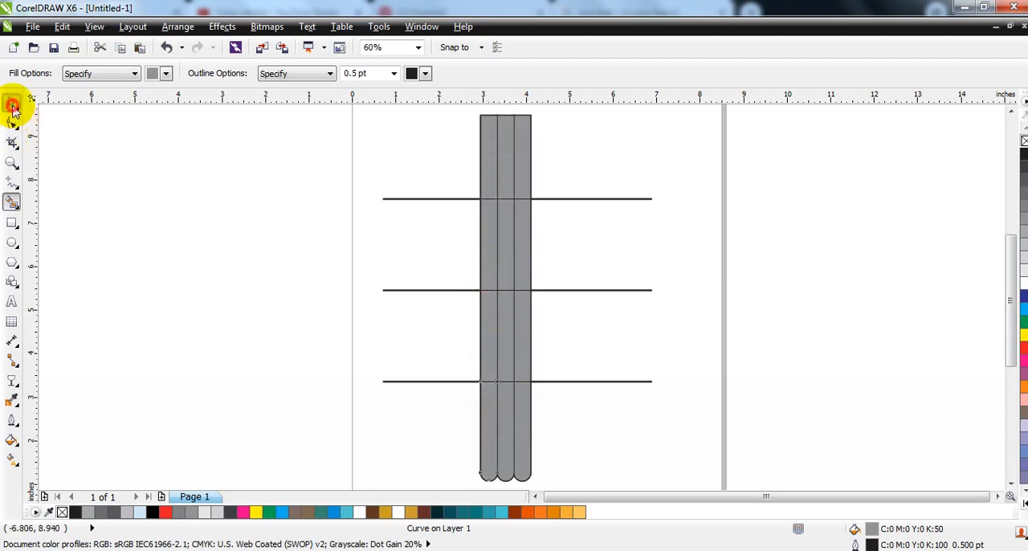
# - Recolor the top row's sections, from right to left, very dark teal, dark blue-teal and medium teal
pyautogui.click(12, 105)
pyautogui.click(526, 175)
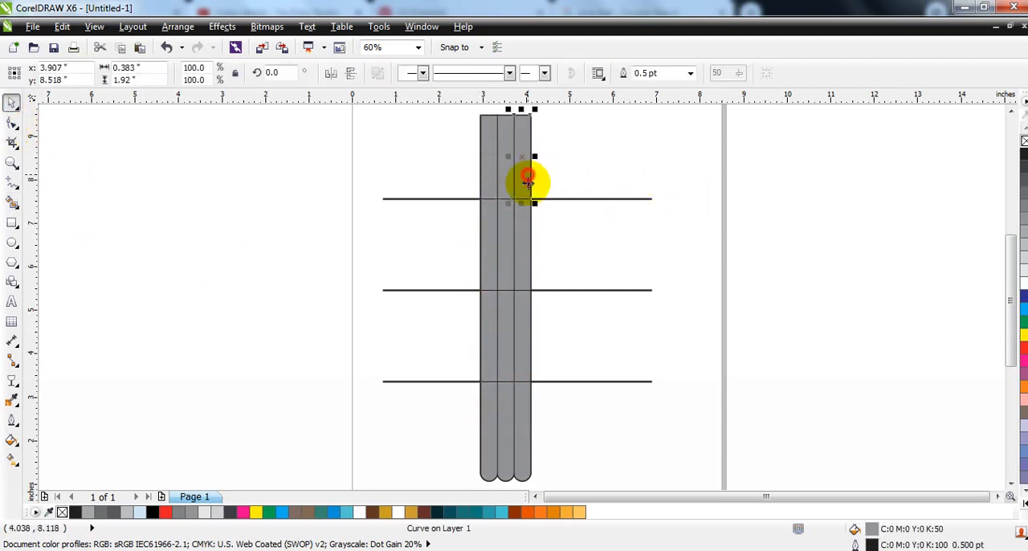
pyautogui.click(441, 515)
pyautogui.click(507, 184)
pyautogui.click(449, 512)
pyautogui.click(487, 176)
pyautogui.click(462, 511)
# - Recolor the second row's sections, from right to left, teal (#09797D), medium blue and light blue
pyautogui.click(521, 266)
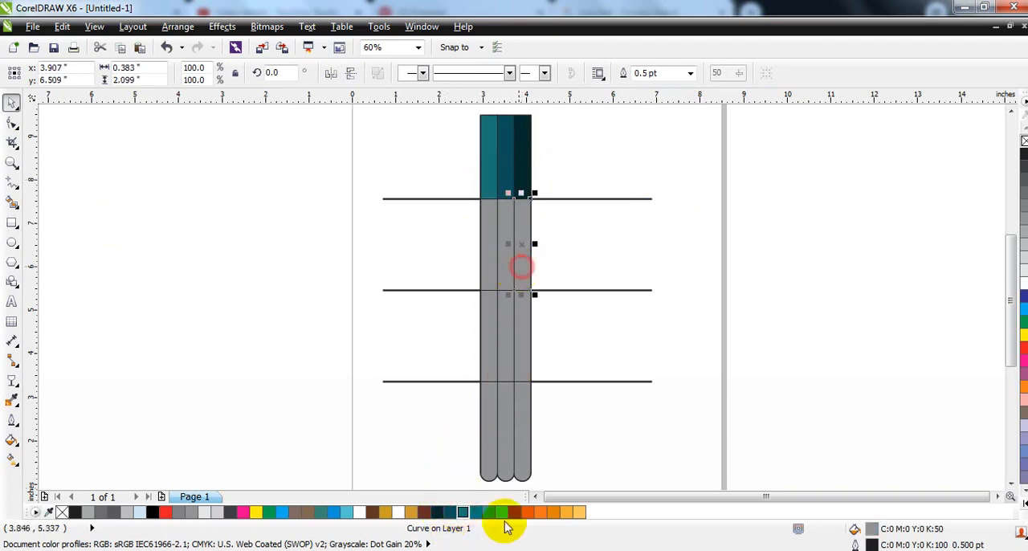
pyautogui.click(474, 512)
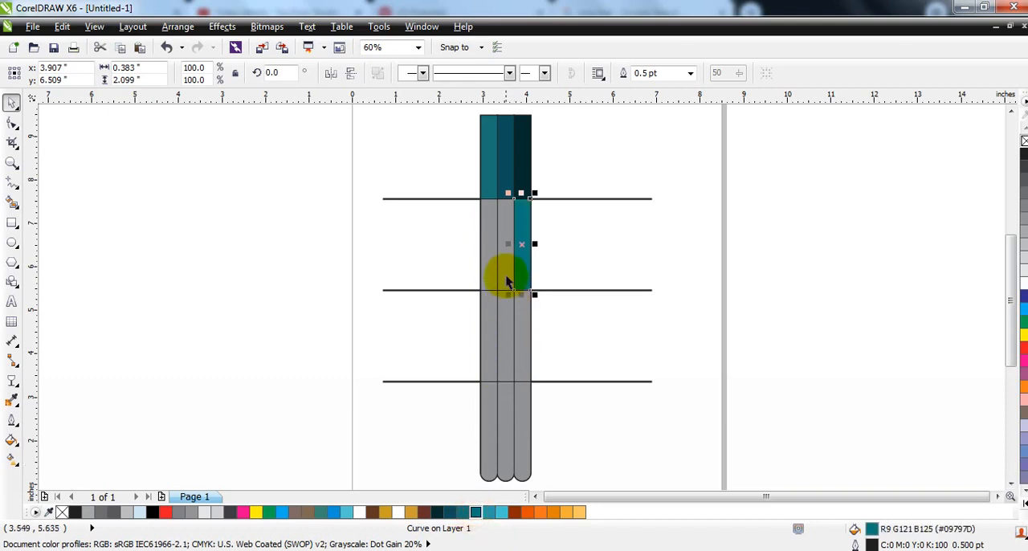
pyautogui.click(506, 277)
pyautogui.click(489, 512)
pyautogui.click(488, 249)
pyautogui.click(500, 512)
# - Recolor the third row's sections, from right to left, dark brown-red, deep orange and bright orange
pyautogui.click(521, 335)
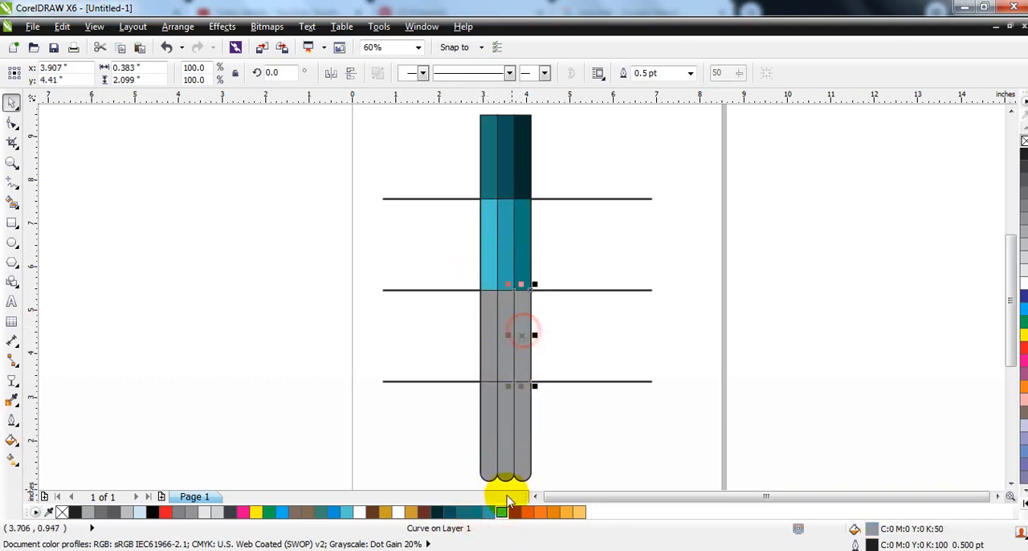
pyautogui.click(514, 511)
pyautogui.click(504, 354)
pyautogui.click(526, 511)
pyautogui.click(482, 363)
pyautogui.click(536, 511)
# - Recolor the bottom row's rounded sections, from right to left, dark amber, amber and light yellow-orange
pyautogui.click(523, 421)
pyautogui.click(553, 514)
pyautogui.click(503, 437)
pyautogui.click(571, 516)
pyautogui.click(489, 449)
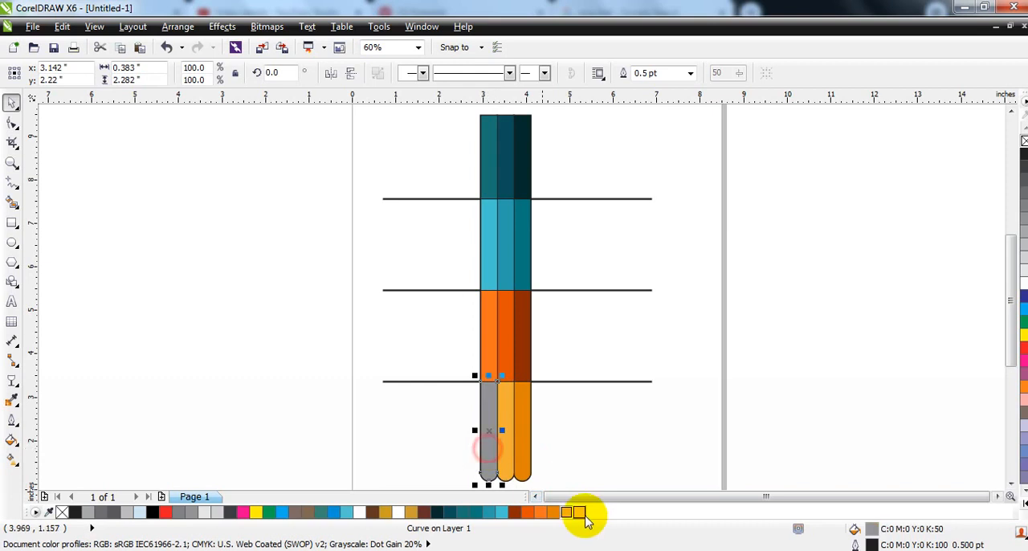
pyautogui.click(580, 513)
pyautogui.click(780, 298)
# - Delete the three horizontal dividing lines crossing the colored strips
pyautogui.moveTo(736, 180); pyautogui.dragTo(342, 394)
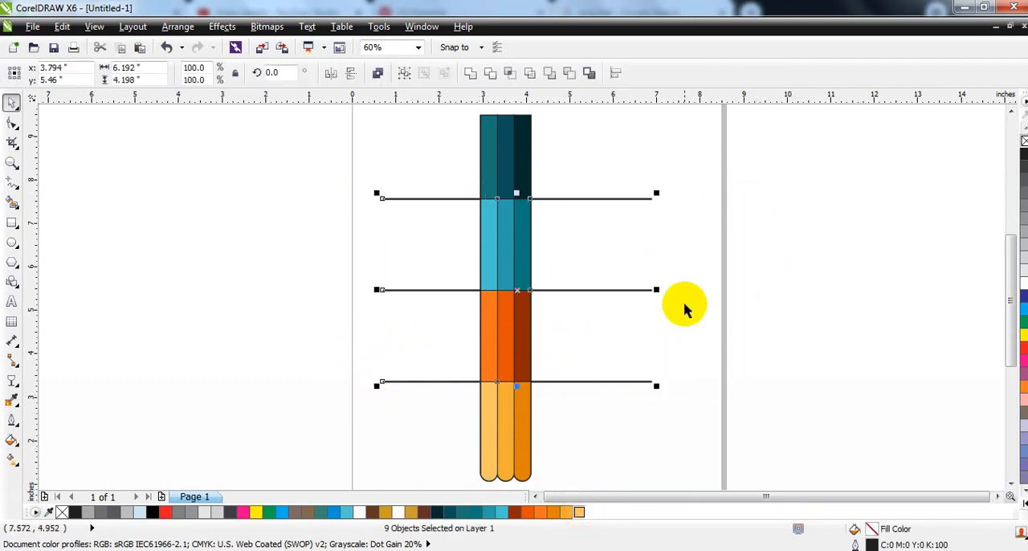
pyautogui.click(684, 304)
pyautogui.click(641, 200)
pyautogui.press('Delete')
pyautogui.click(634, 289)
pyautogui.press('Delete')
pyautogui.click(635, 380)
pyautogui.press('Delete')
# - Remove the outlines from all the colored sections
pyautogui.moveTo(459, 112); pyautogui.dragTo(558, 492)
pyautogui.rightClick(1024, 141)
pyautogui.hotkey('shift', 'F2')
# - Draw a rectangle about 1.14 by 0.42 in spanning the upper edge of the light blue row
pyautogui.click(12, 163)
pyautogui.moveTo(471, 186); pyautogui.dragTo(660, 264)
pyautogui.click(11, 223)
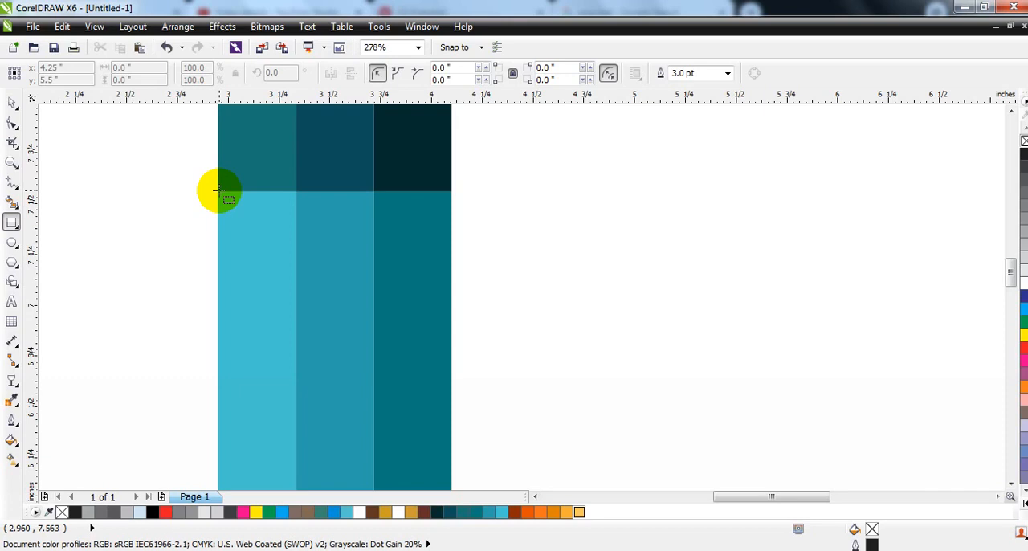
pyautogui.moveTo(218, 192); pyautogui.dragTo(452, 276)
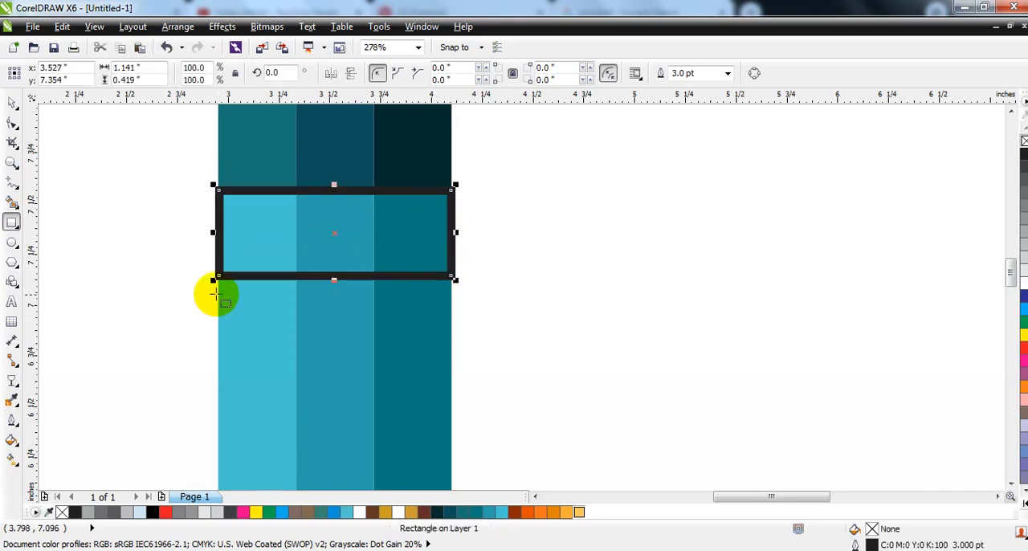
# - Fill the new rectangle with black and remove its outline
pyautogui.click(11, 102)
pyautogui.click(155, 513)
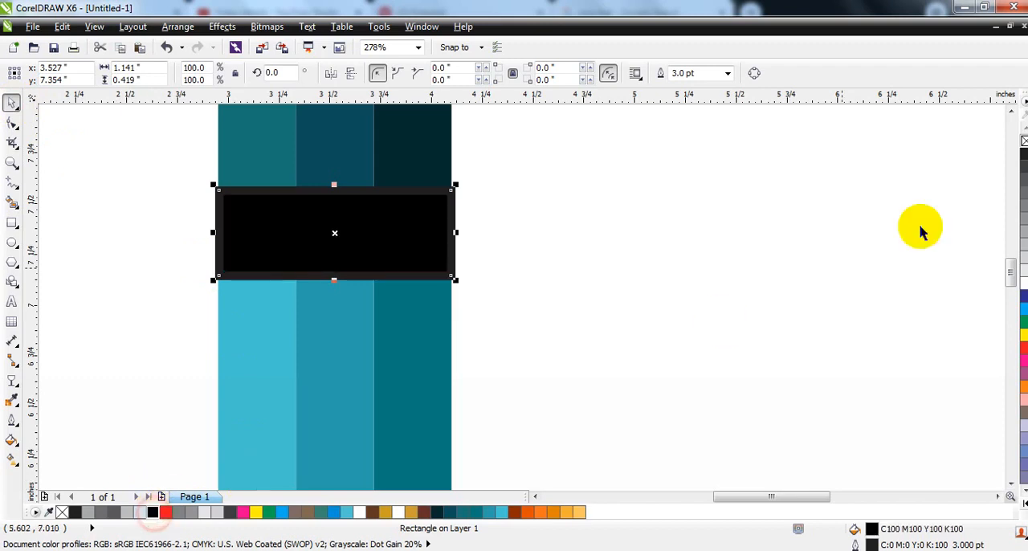
pyautogui.rightClick(1022, 142)
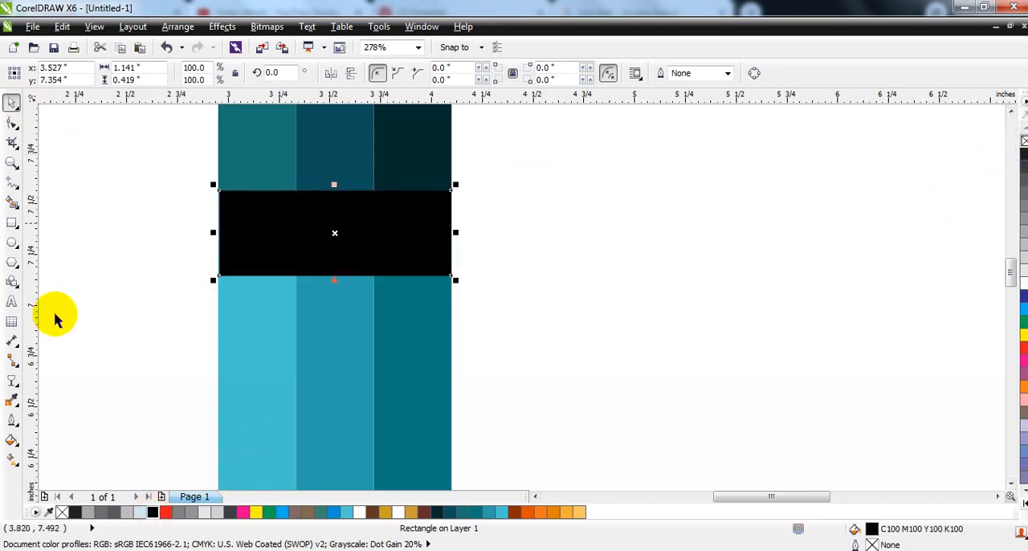
# - Apply a linear transparency to the black rectangle so it fades downward as a soft shadow under the top row
pyautogui.click(12, 383)
pyautogui.moveTo(283, 223); pyautogui.dragTo(269, 224)
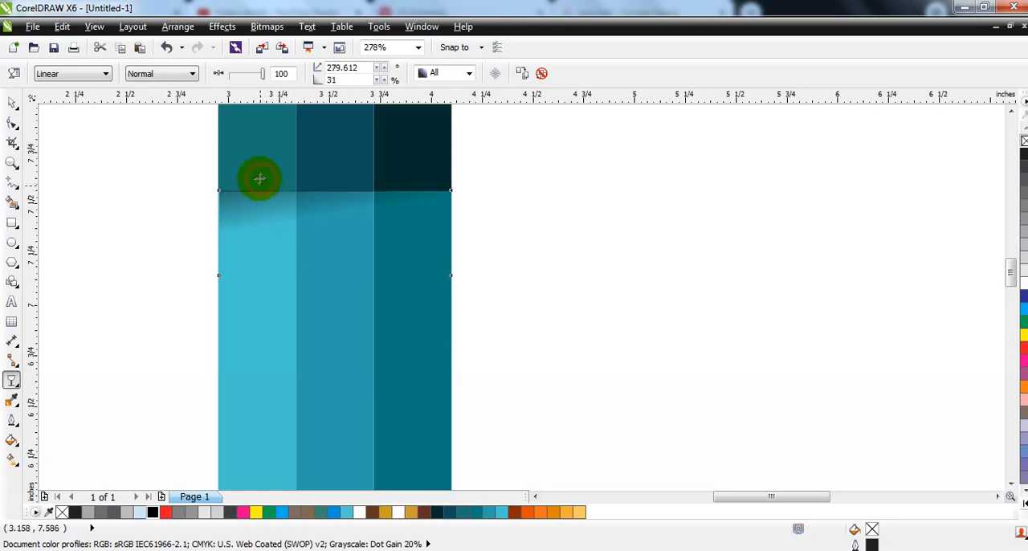
pyautogui.click(252, 129)
pyautogui.click(279, 224)
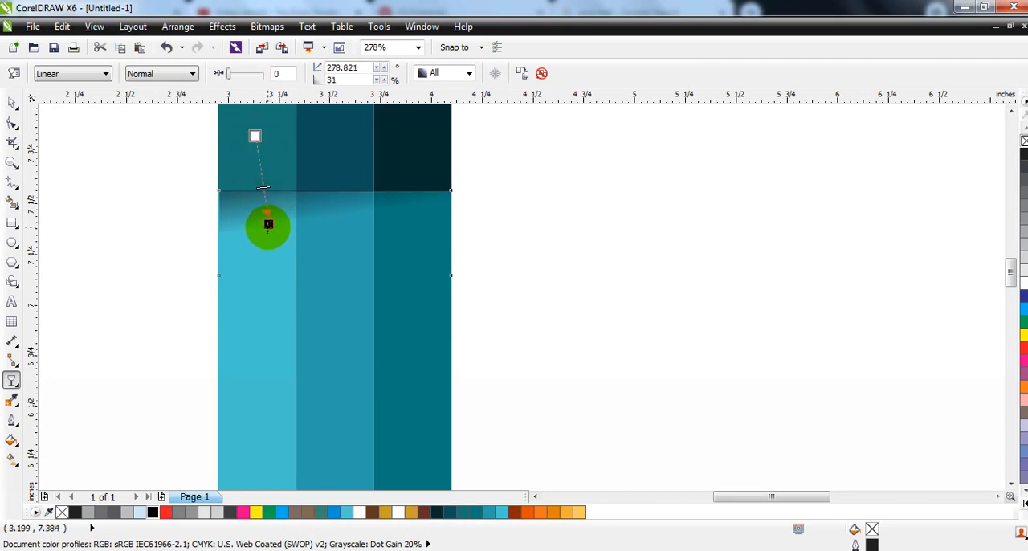
pyautogui.moveTo(261, 230); pyautogui.dragTo(261, 229)
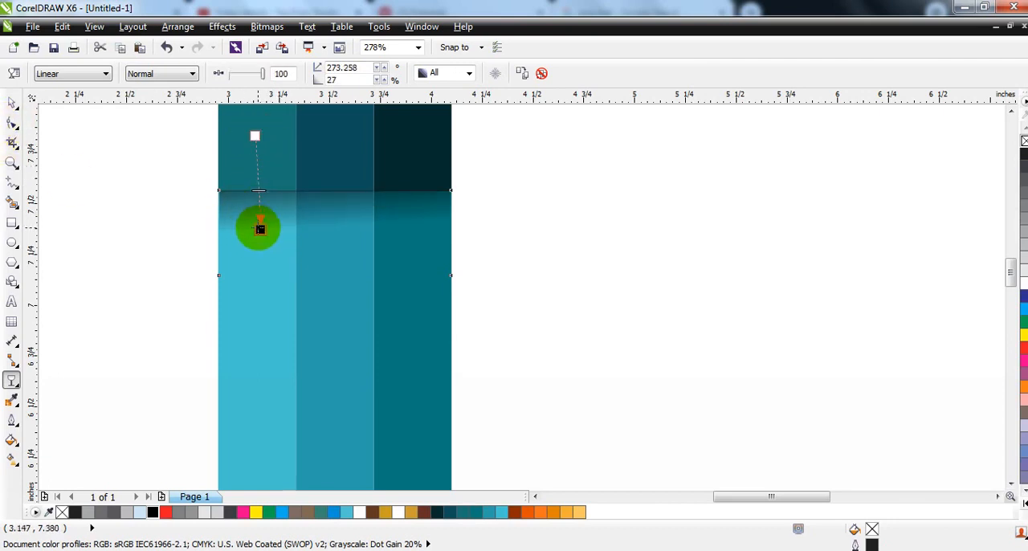
# - Duplicate the shadow and align the copy with the upper edge of the orange row
pyautogui.click(12, 102)
pyautogui.press('F3')
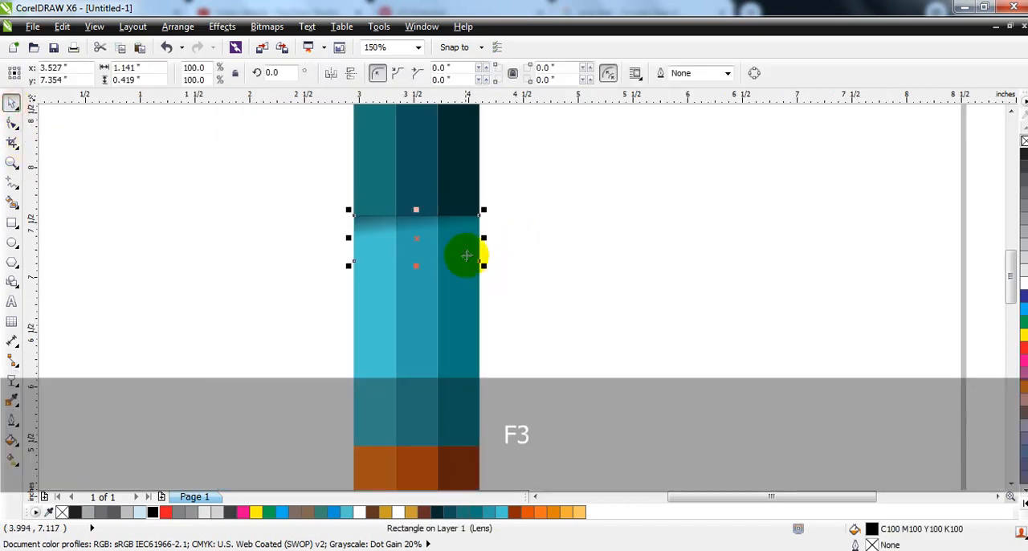
pyautogui.press('F3')
pyautogui.keyDown('shift'); pyautogui.click(449, 351); pyautogui.keyUp('shift')
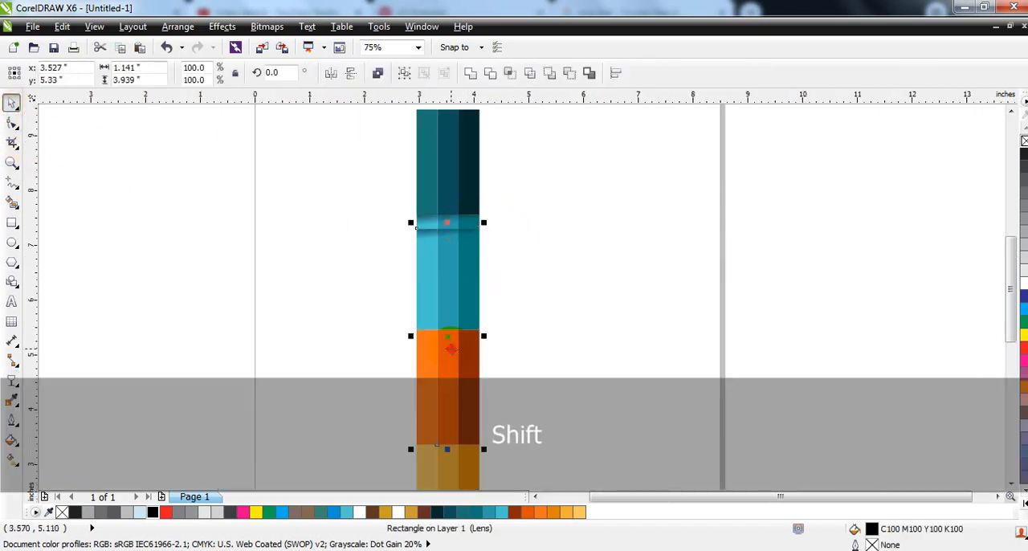
pyautogui.click(565, 334)
# - Duplicate the orange row's shadow and align the copy with the upper edge of the yellow row
pyautogui.press('F3')
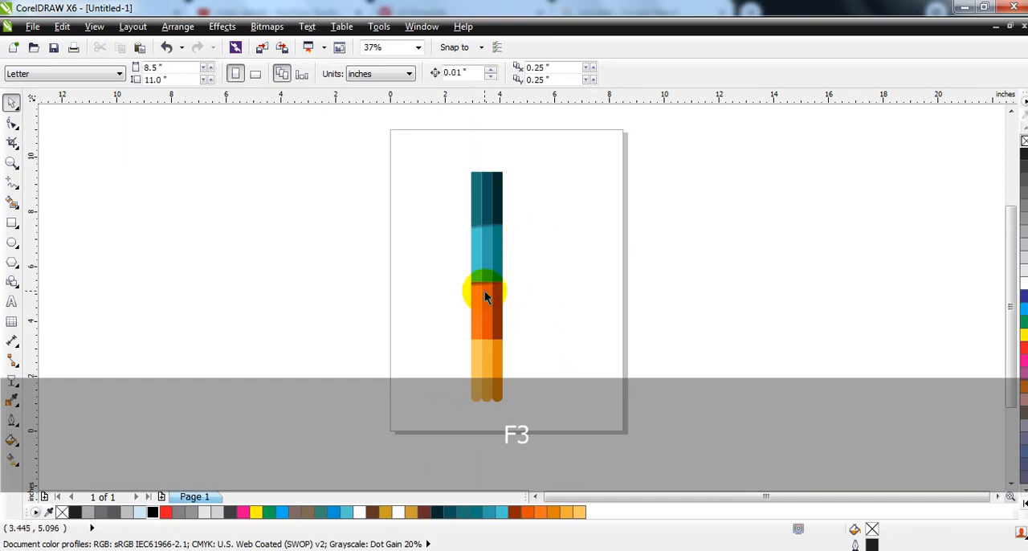
pyautogui.keyDown('ctrl'); pyautogui.click(486, 293); pyautogui.keyUp('ctrl')
pyautogui.keyDown('shift'); pyautogui.click(494, 348); pyautogui.keyUp('shift')
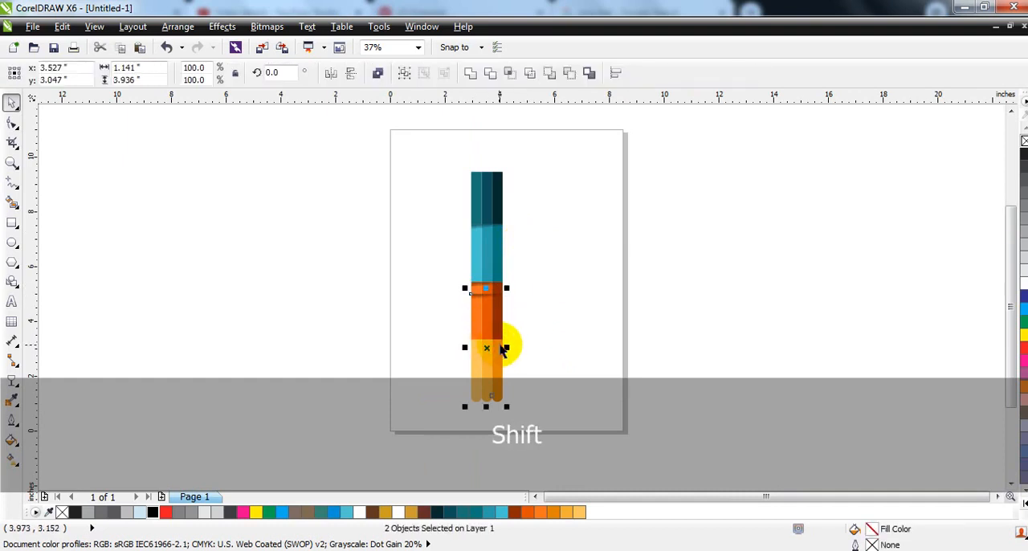
# - Select all the strip sections with their shadows and move them slightly upward
pyautogui.moveTo(624, 429); pyautogui.dragTo(415, 135)
pyautogui.hotkey('shift', 'F2')
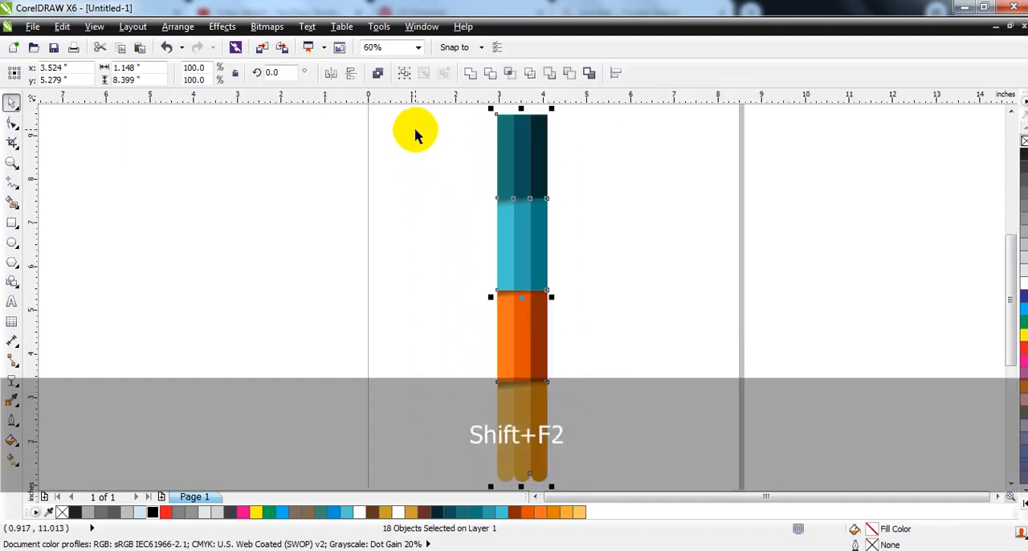
pyautogui.moveTo(515, 253); pyautogui.dragTo(514, 244)
pyautogui.click(637, 252)
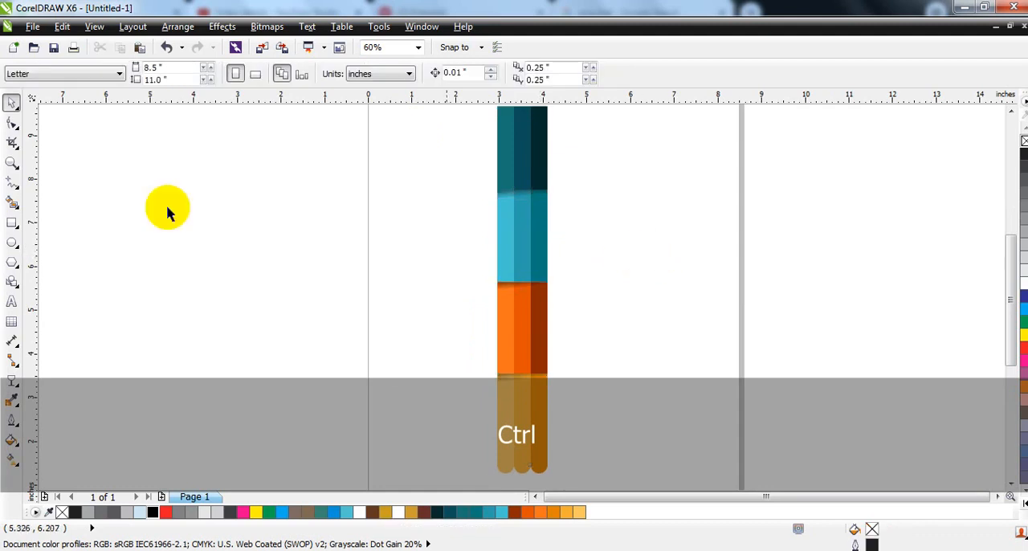
# - Draw a polygon about 0.84 in wide beside the yellow strips' rounded ends and reduce it to 3 sides
pyautogui.click(11, 163)
pyautogui.moveTo(356, 330)
pyautogui.mouseDown()
pyautogui.moveTo(602, 496)
pyautogui.moveTo(729, 521)
pyautogui.mouseUp()
pyautogui.moveTo(333, 229); pyautogui.dragTo(704, 405)
pyautogui.click(11, 222)
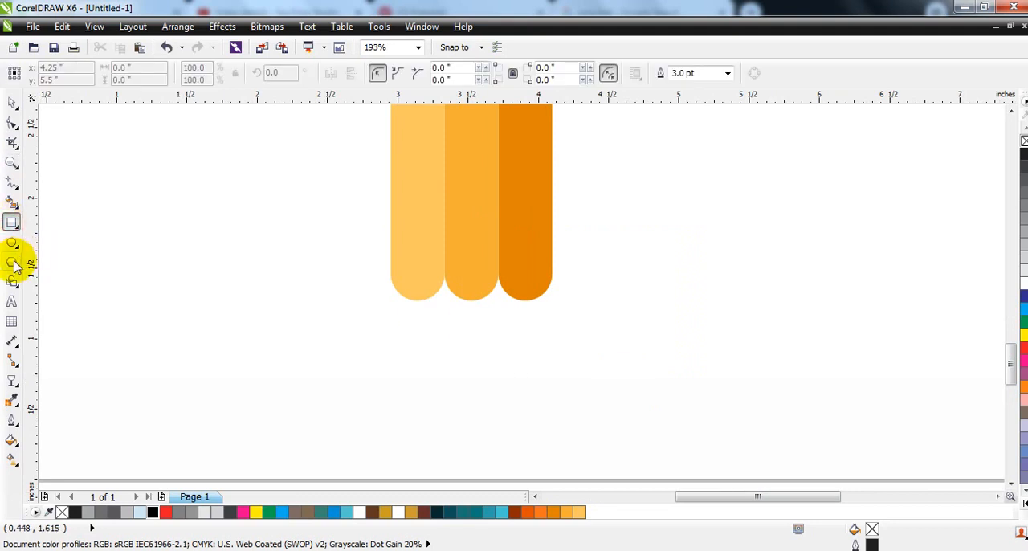
pyautogui.click(11, 262)
pyautogui.moveTo(191, 202); pyautogui.dragTo(260, 341)
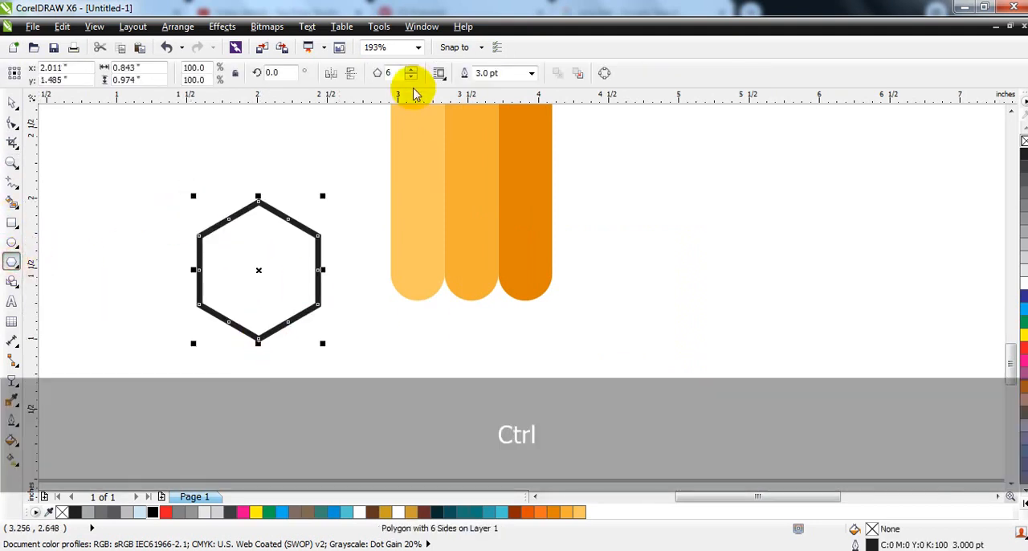
pyautogui.click(410, 78)
pyautogui.click(410, 78)
pyautogui.click(411, 78)
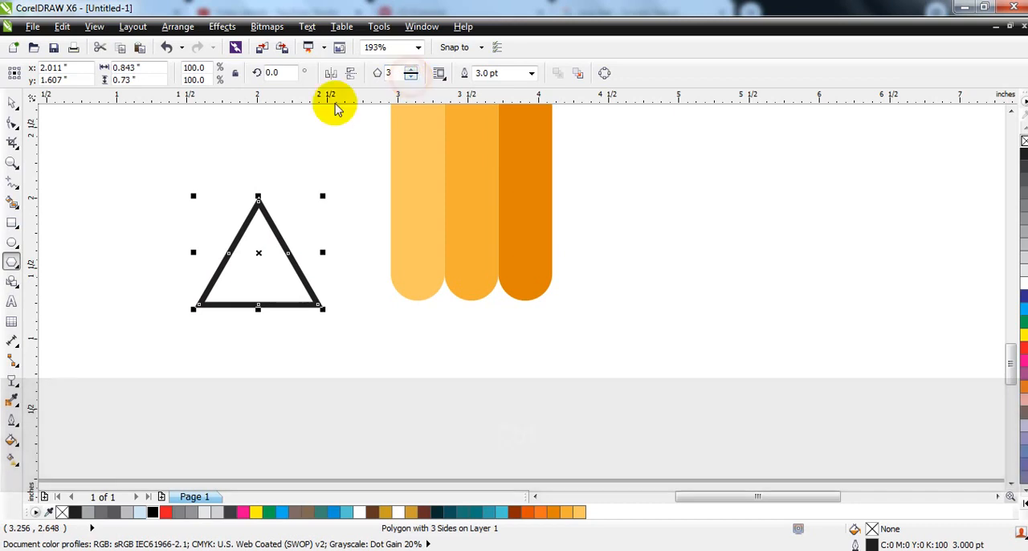
# - Flip the triangle to point down, place it under the yellow strips and stretch it to about 1.16 by 1.14 in
pyautogui.click(13, 107)
pyautogui.click(350, 75)
pyautogui.moveTo(260, 257)
pyautogui.mouseDown()
pyautogui.moveTo(397, 356)
pyautogui.moveTo(433, 348)
pyautogui.mouseUp()
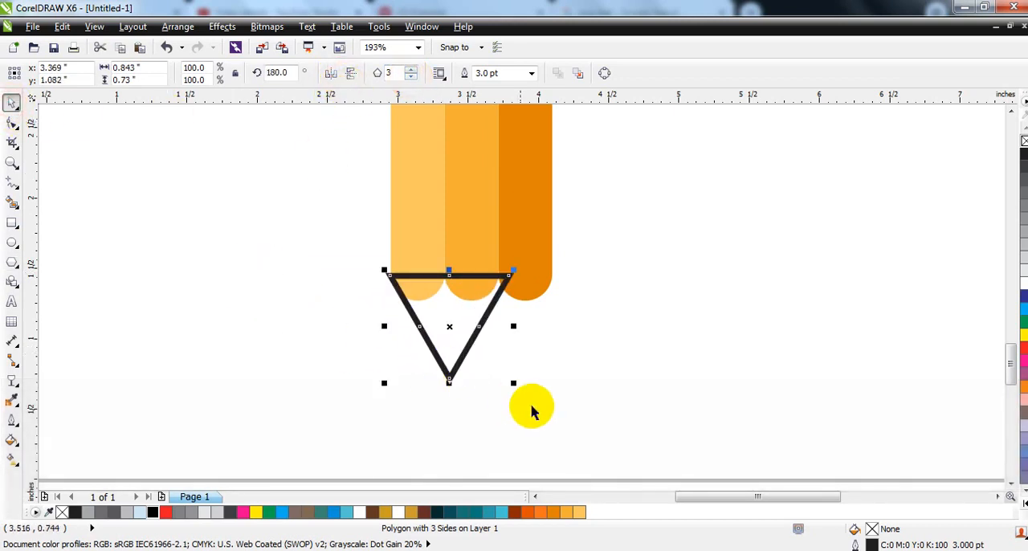
pyautogui.moveTo(513, 382); pyautogui.dragTo(550, 420)
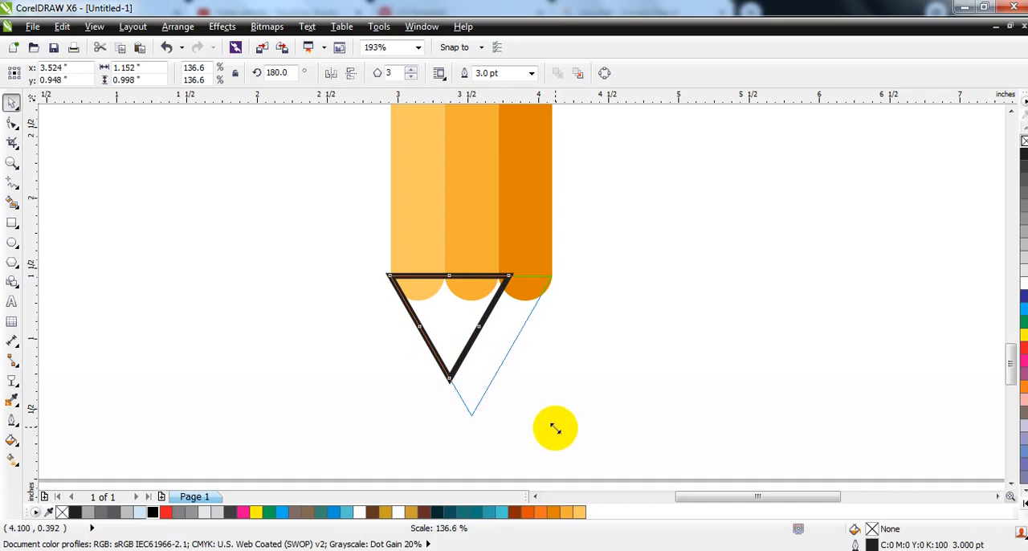
pyautogui.moveTo(557, 432); pyautogui.dragTo(557, 432)
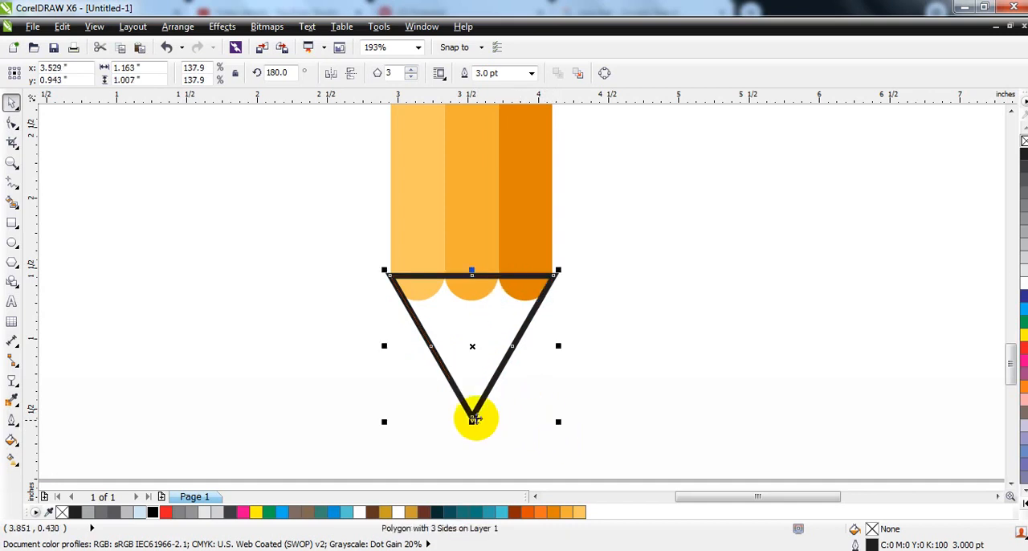
pyautogui.moveTo(472, 432); pyautogui.dragTo(472, 450)
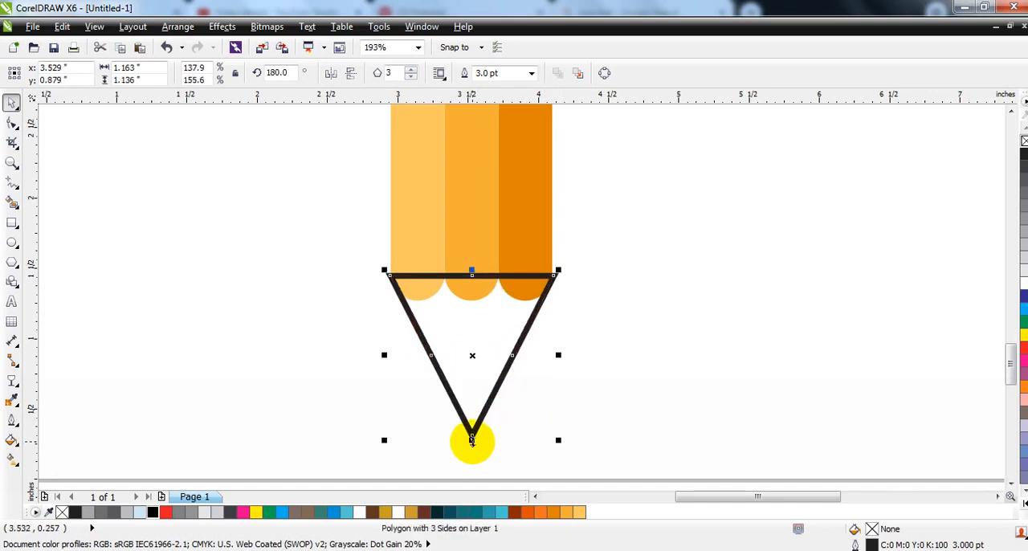
# - Smart-fill the triangle area below the strips' rounded ends and delete the original triangle
pyautogui.click(12, 203)
pyautogui.click(480, 324)
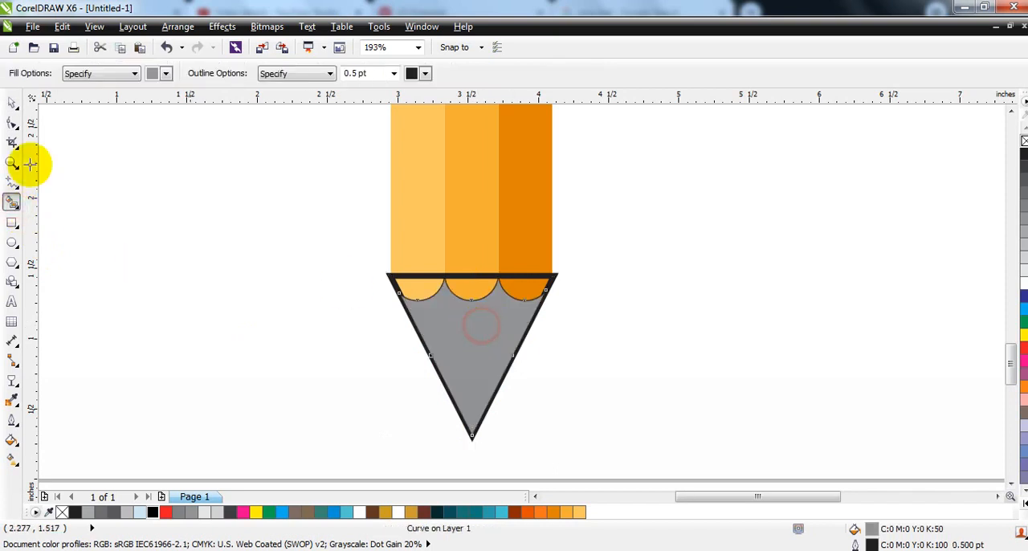
pyautogui.click(11, 103)
pyautogui.click(490, 277)
pyautogui.press('Delete')
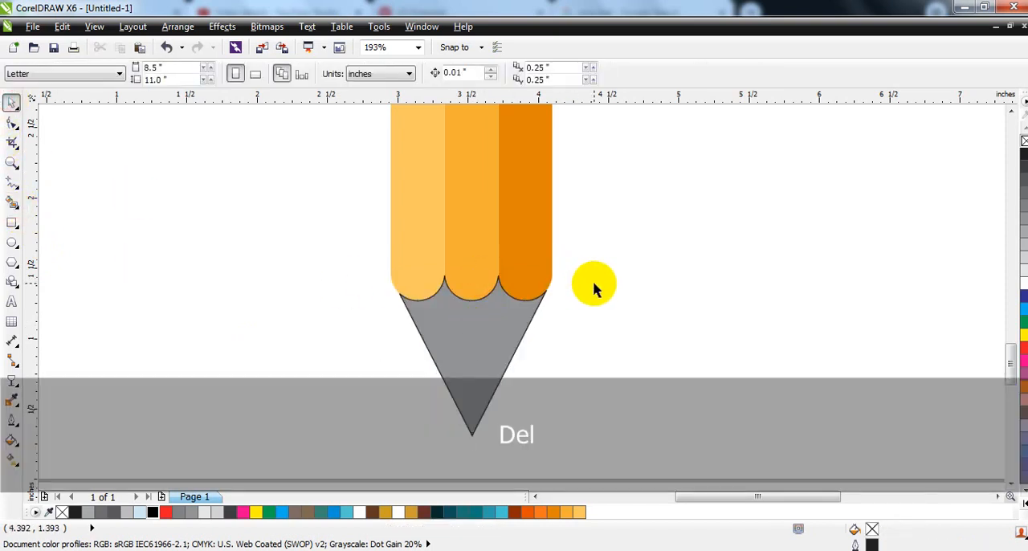
# - Remove the pencil tip's outline and give it a uniform brown fill of C31 M58 Y80 K15
pyautogui.click(481, 360)
pyautogui.rightClick(1024, 141)
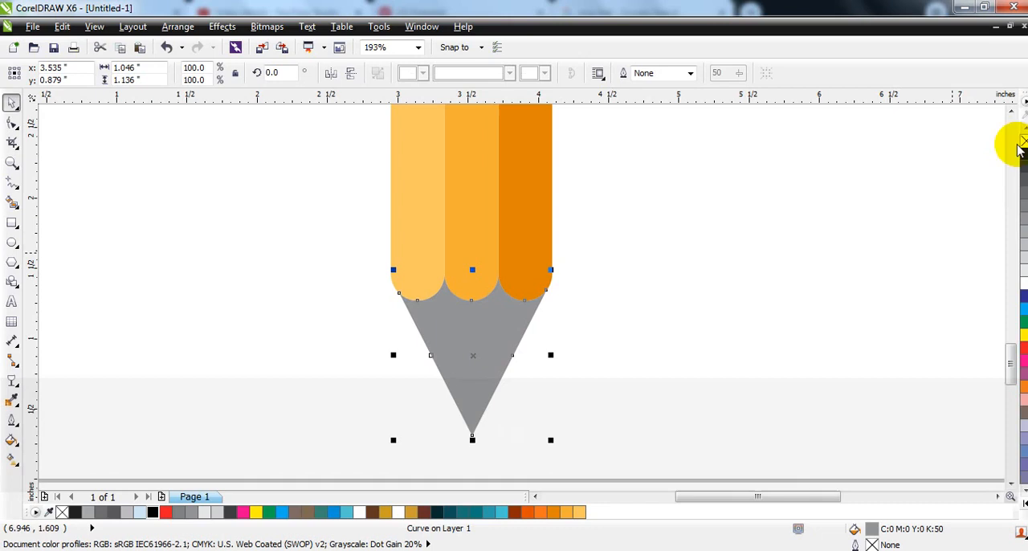
pyautogui.click(12, 440)
pyautogui.click(105, 332)
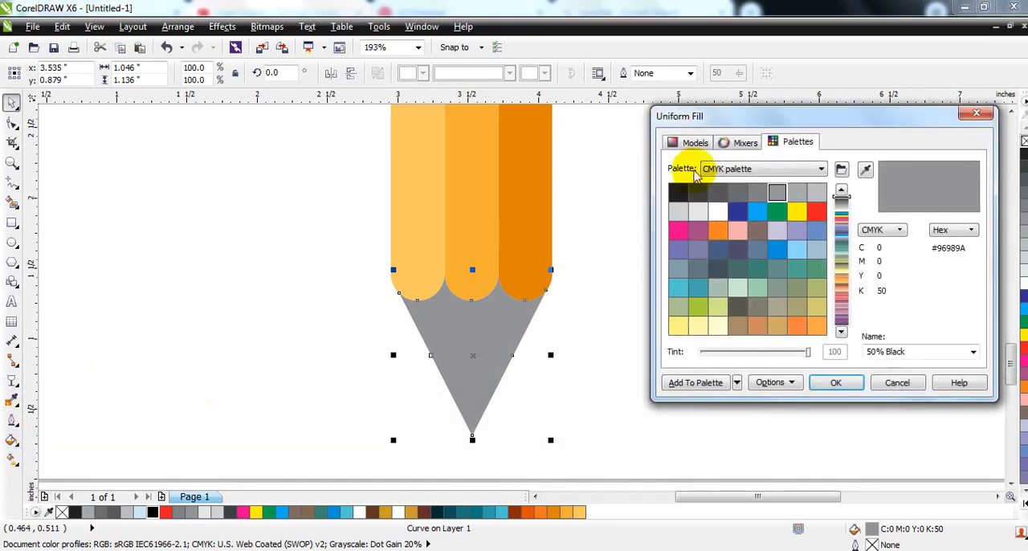
pyautogui.click(693, 143)
pyautogui.moveTo(841, 203); pyautogui.dragTo(843, 352)
pyautogui.click(752, 274)
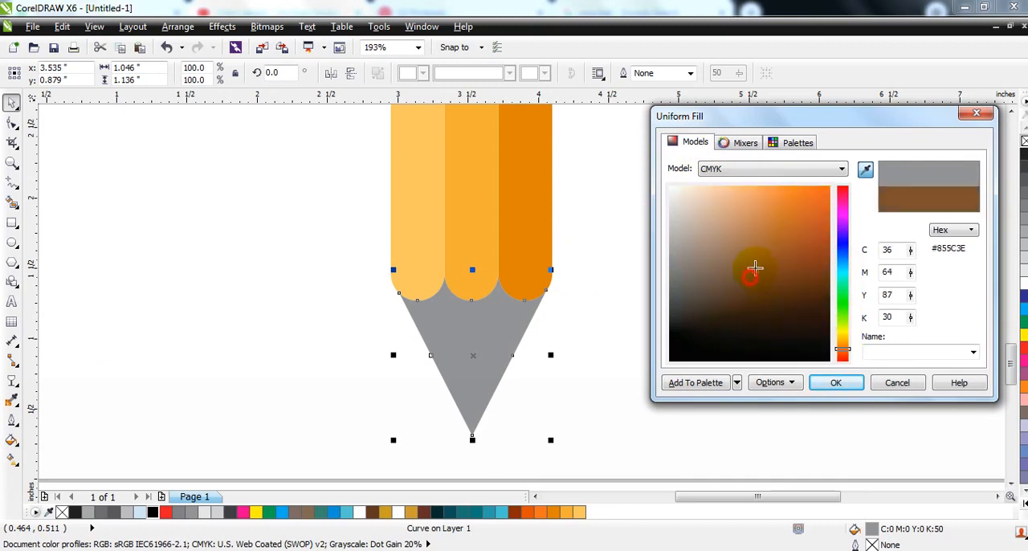
pyautogui.moveTo(757, 276); pyautogui.dragTo(756, 264)
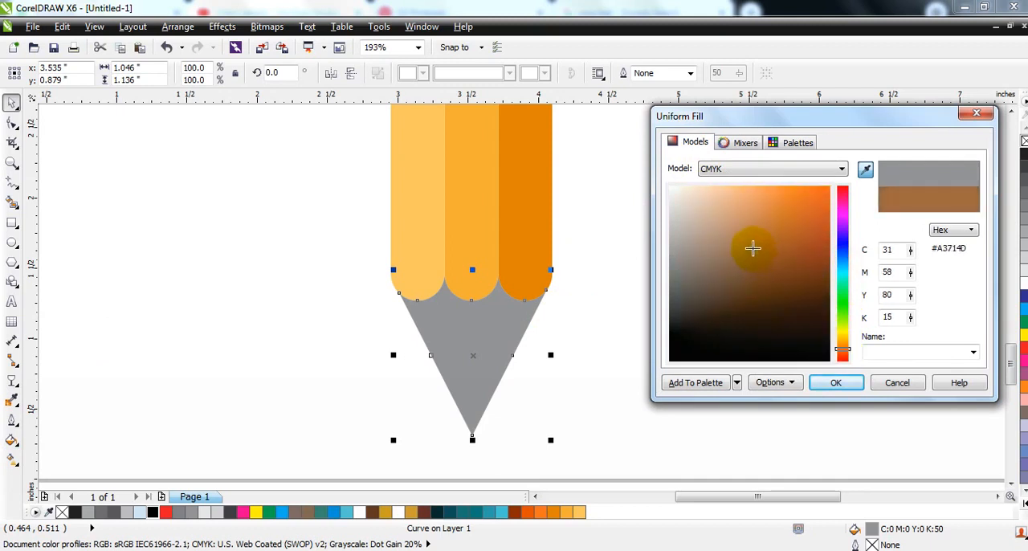
pyautogui.click(840, 383)
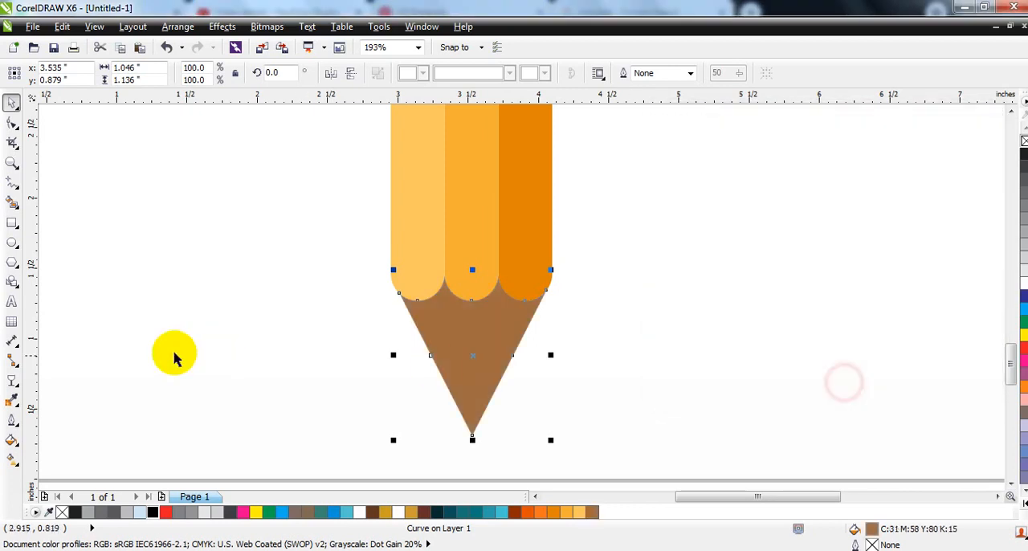
# - Apply a linear gradient across the tip with brown at both ends and light peach in the middle
pyautogui.click(12, 459)
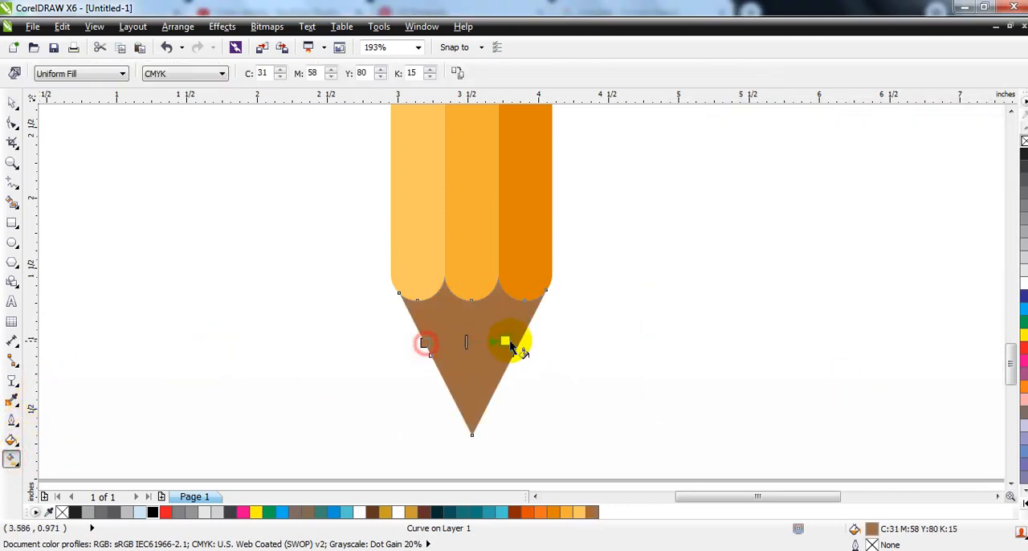
pyautogui.moveTo(510, 346); pyautogui.dragTo(519, 340)
pyautogui.moveTo(590, 511)
pyautogui.mouseDown()
pyautogui.moveTo(589, 471)
pyautogui.moveTo(520, 339)
pyautogui.mouseUp()
pyautogui.click(1024, 498)
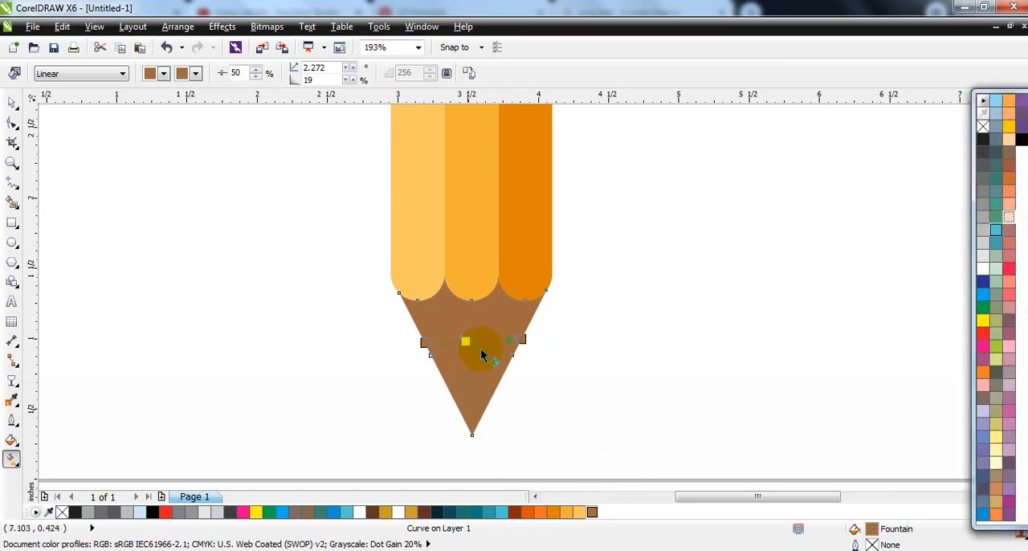
pyautogui.click(422, 343)
pyautogui.moveTo(434, 346); pyautogui.dragTo(435, 344)
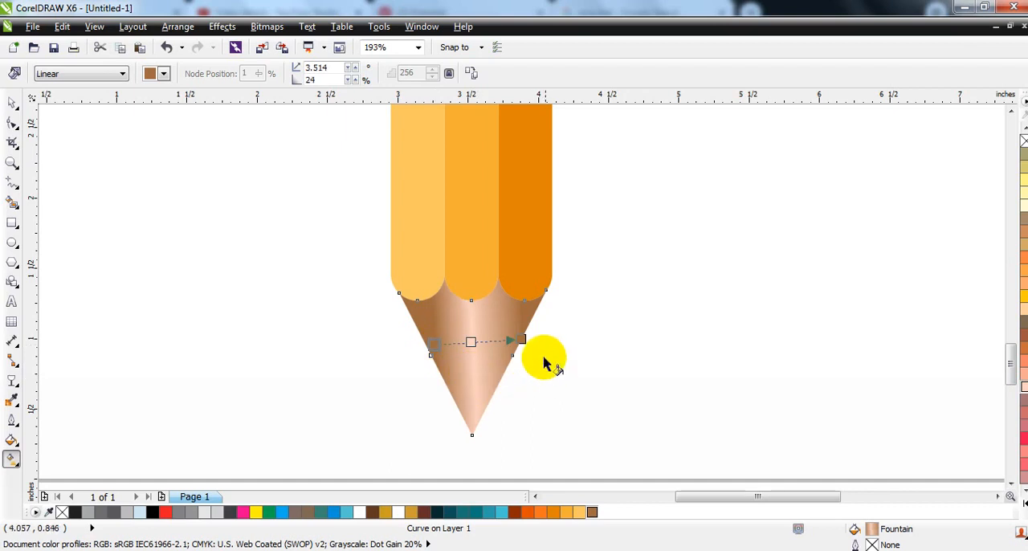
pyautogui.moveTo(522, 340); pyautogui.dragTo(514, 341)
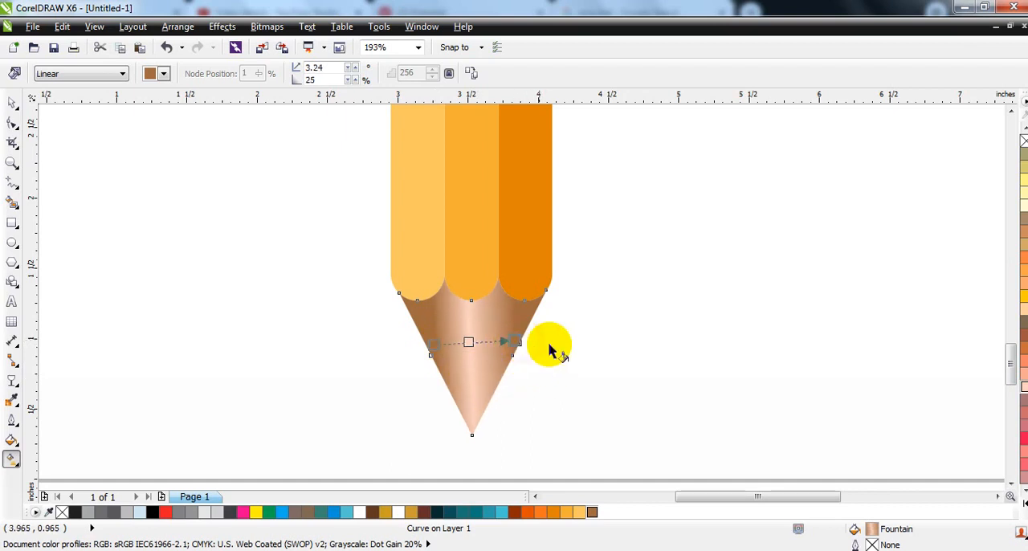
# - Draw a black rectangle about 0.45 by 0.32 in without outline over the tip's point and PowerClip it inside the tip
pyautogui.click(12, 225)
pyautogui.moveTo(511, 458); pyautogui.dragTo(439, 405)
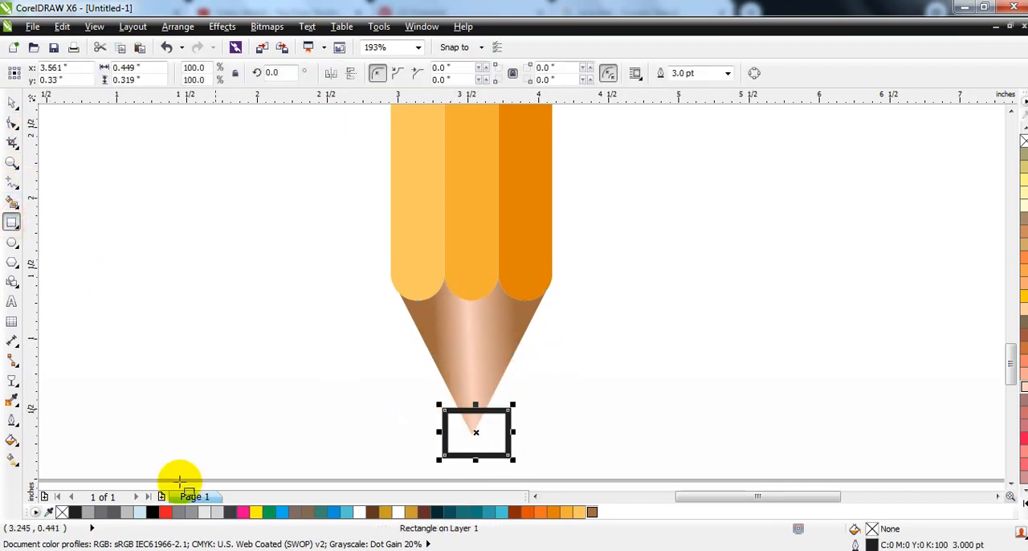
pyautogui.click(153, 511)
pyautogui.rightClick(1025, 141)
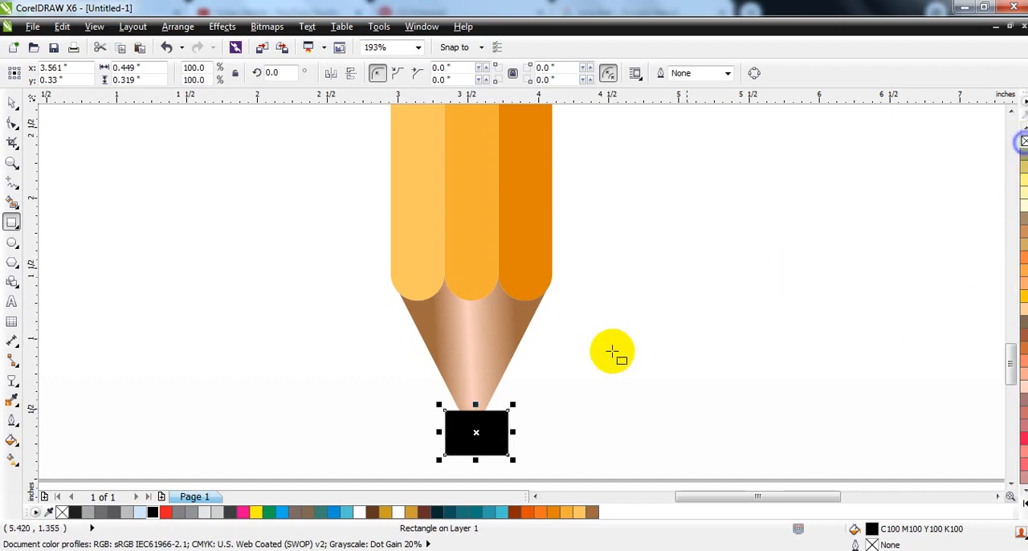
pyautogui.press('w')
pyautogui.click(466, 376)
pyautogui.click(649, 354)
# - Draw a circle about 2.13 in wide overlapping the left edge of the dark teal band
pyautogui.press('F3')
pyautogui.press('F3')
pyautogui.press('F3')
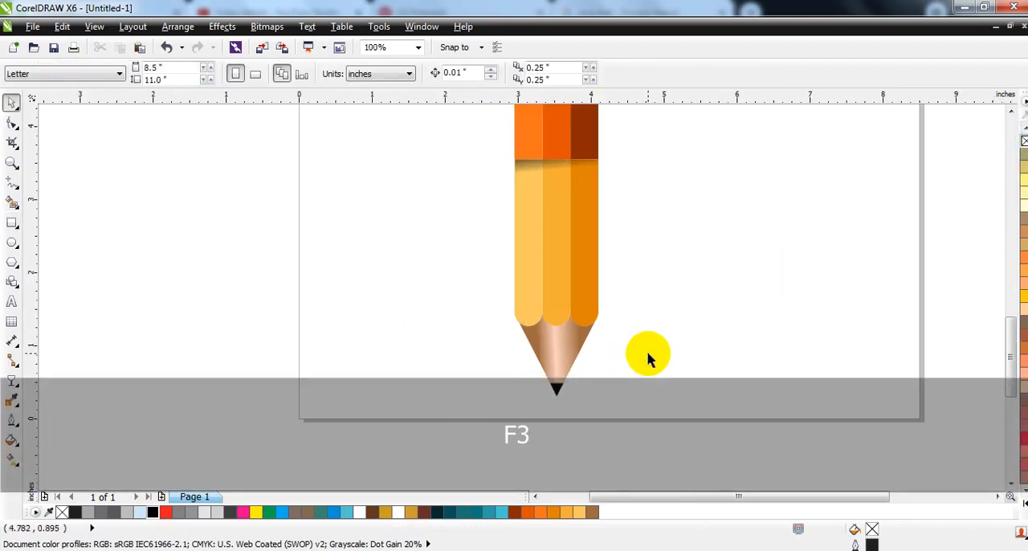
pyautogui.moveTo(646, 381); pyautogui.dragTo(573, 154)
pyautogui.hotkey('shift', 'F2')
pyautogui.press('Escape')
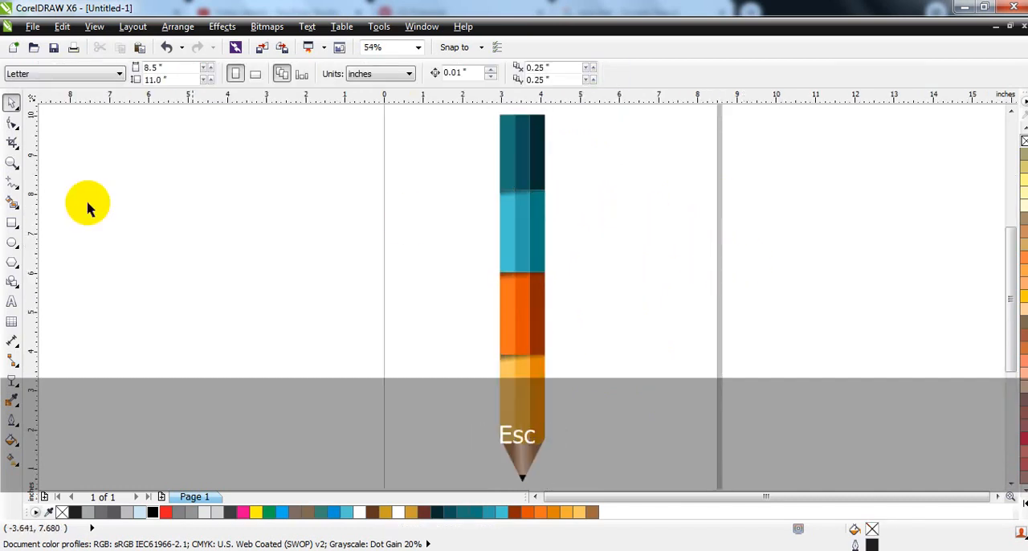
pyautogui.click(22, 241)
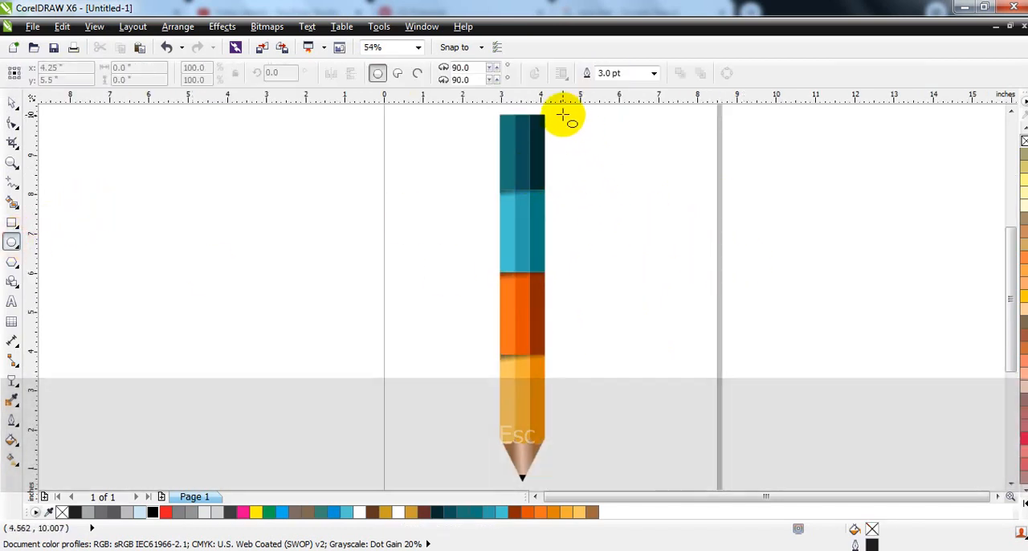
pyautogui.moveTo(452, 114); pyautogui.dragTo(497, 195)
# - Center the circle on the dark teal band and scale it down to about 1.92 in
pyautogui.click(11, 102)
pyautogui.keyDown('shift'); pyautogui.click(526, 158); pyautogui.keyUp('shift')
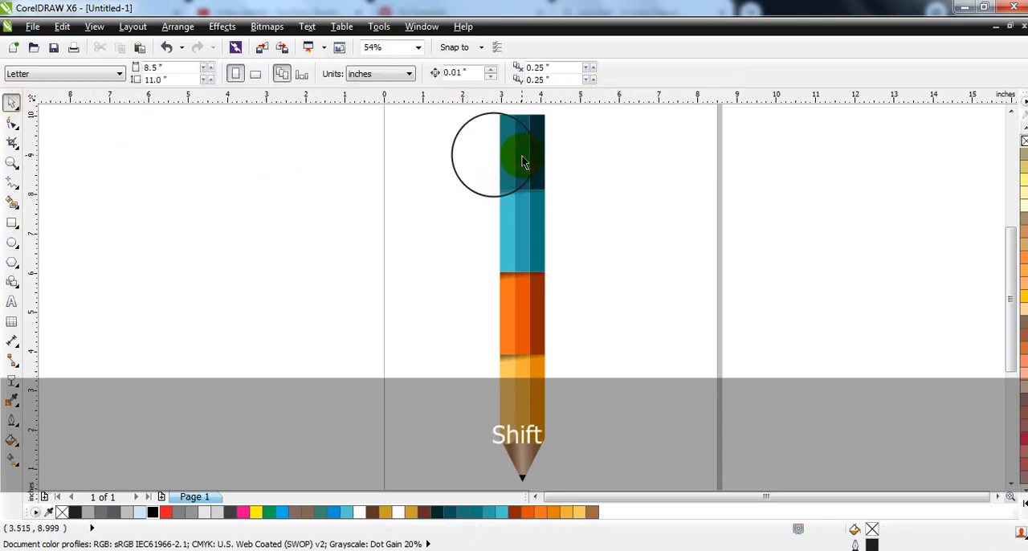
pyautogui.keyDown('shift'); pyautogui.click(528, 149); pyautogui.keyUp('shift')
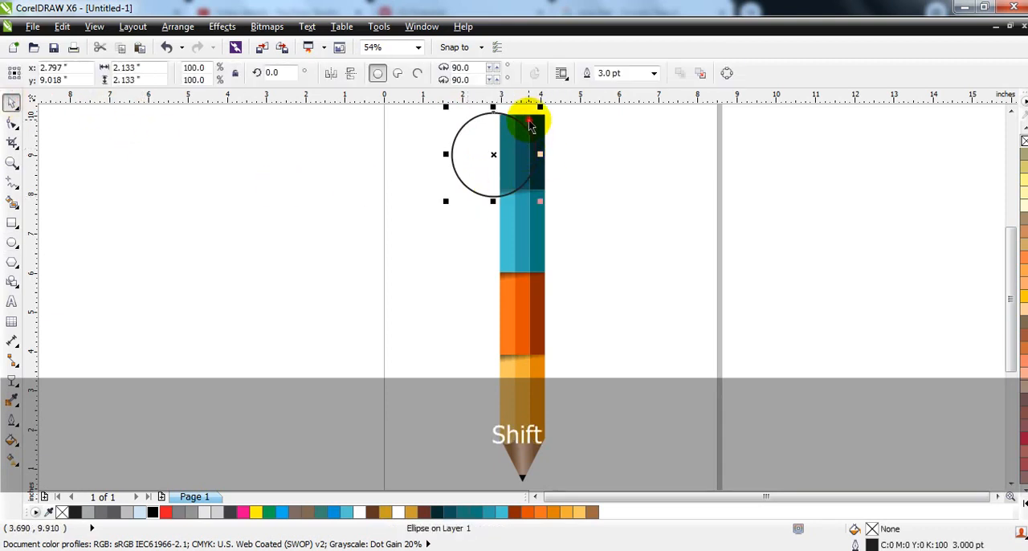
pyautogui.keyDown('shift'); pyautogui.click(530, 124); pyautogui.keyUp('shift')
pyautogui.press('c')
pyautogui.press('Escape')
pyautogui.click(559, 142)
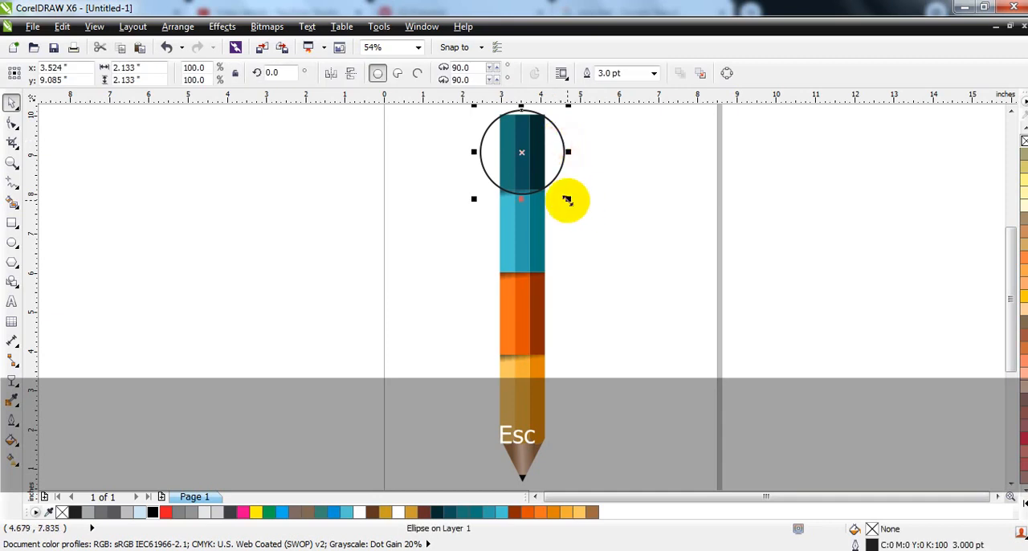
pyautogui.moveTo(567, 200); pyautogui.dragTo(563, 199)
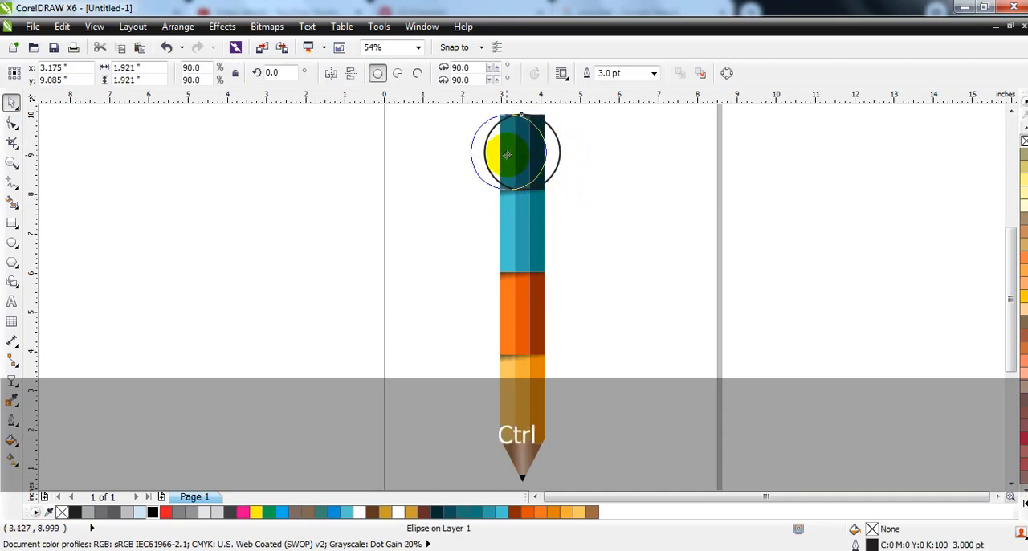
# - Shift the circle left and replace it with a Smart Fill of the part protruding beyond the dark teal band
pyautogui.moveTo(507, 154); pyautogui.dragTo(507, 153)
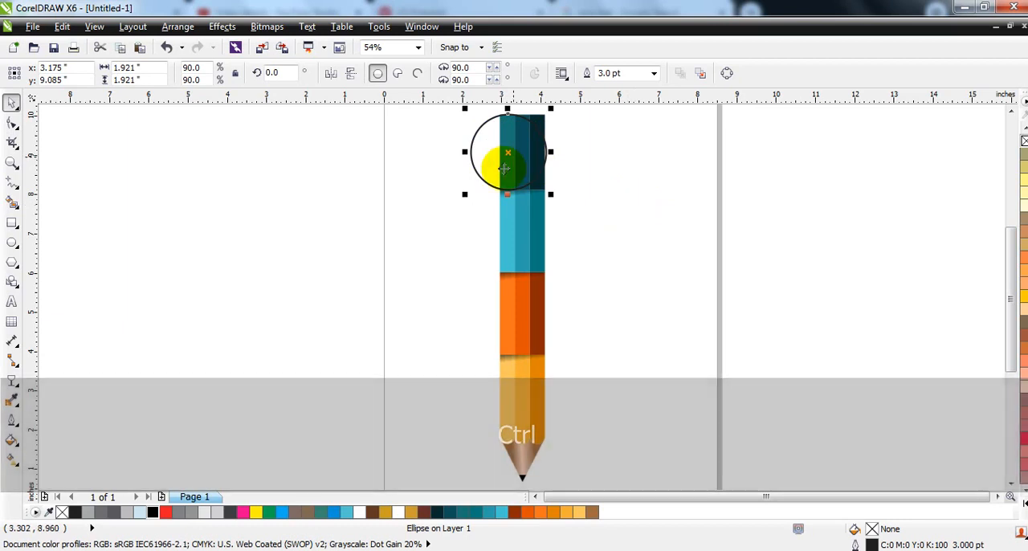
pyautogui.click(12, 204)
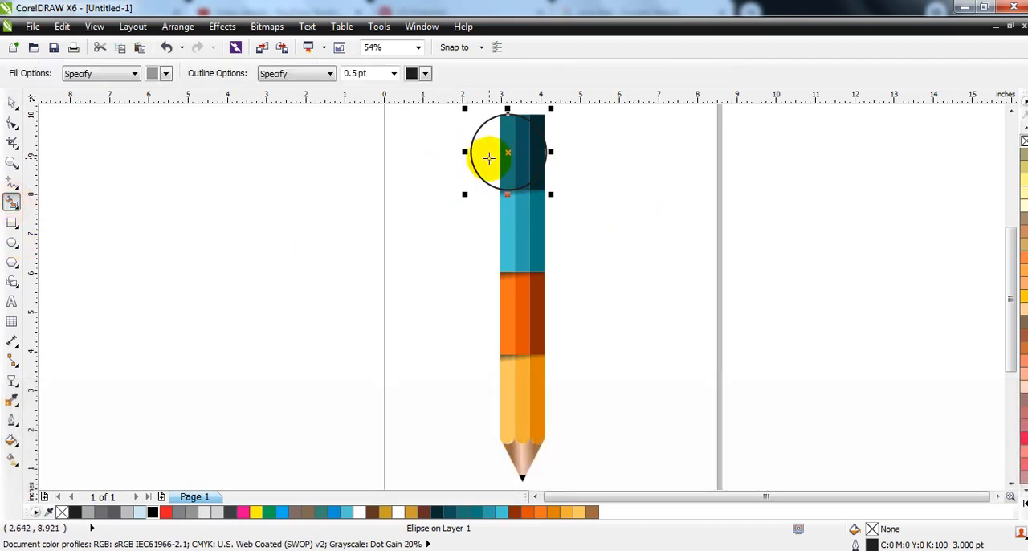
pyautogui.click(11, 103)
pyautogui.click(121, 230)
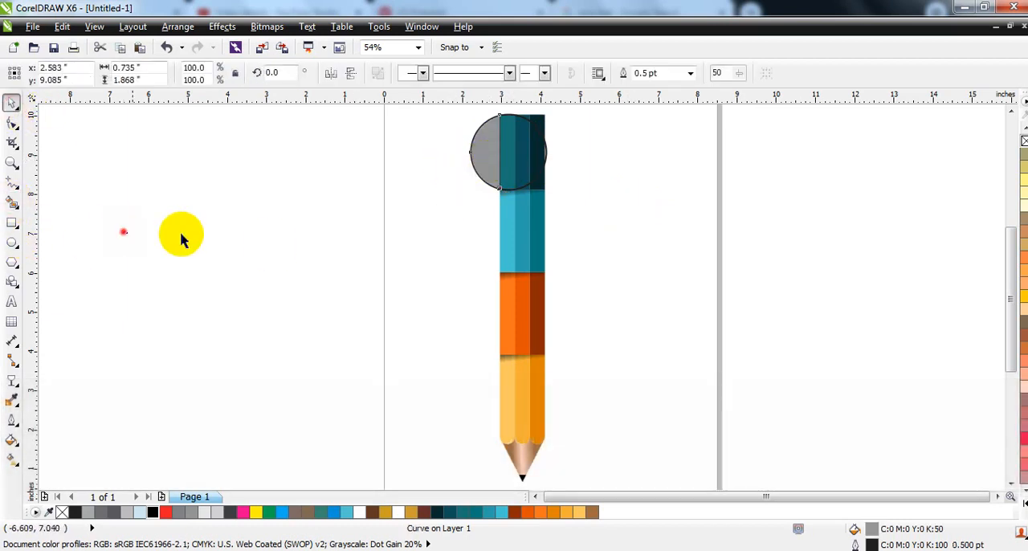
pyautogui.click(528, 179)
pyautogui.press('Delete')
# - Duplicate and mirror the gray half-disc, attach it to the light blue band's right edge and enlarge it to the band's height
pyautogui.click(482, 151)
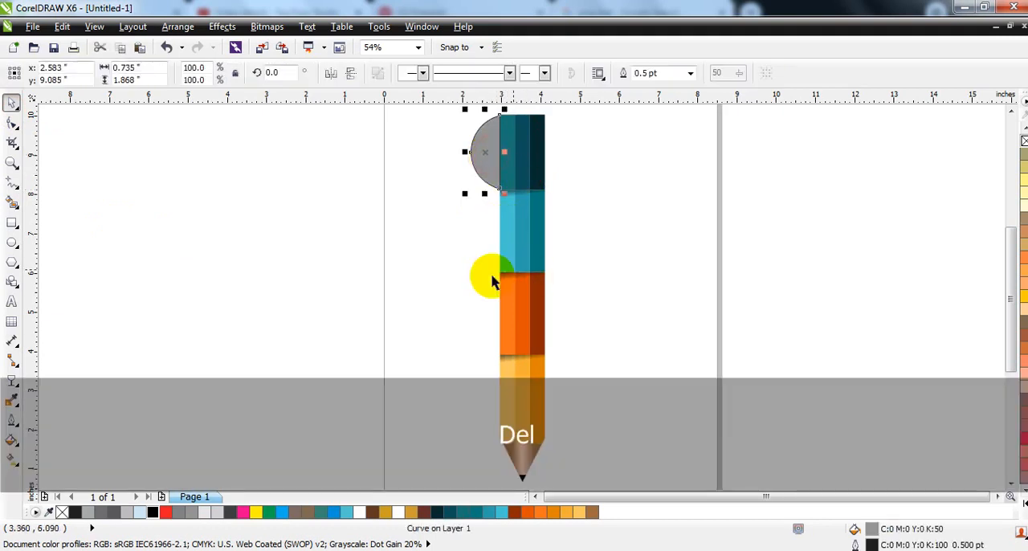
pyautogui.press('KP_Add')
pyautogui.click(331, 73)
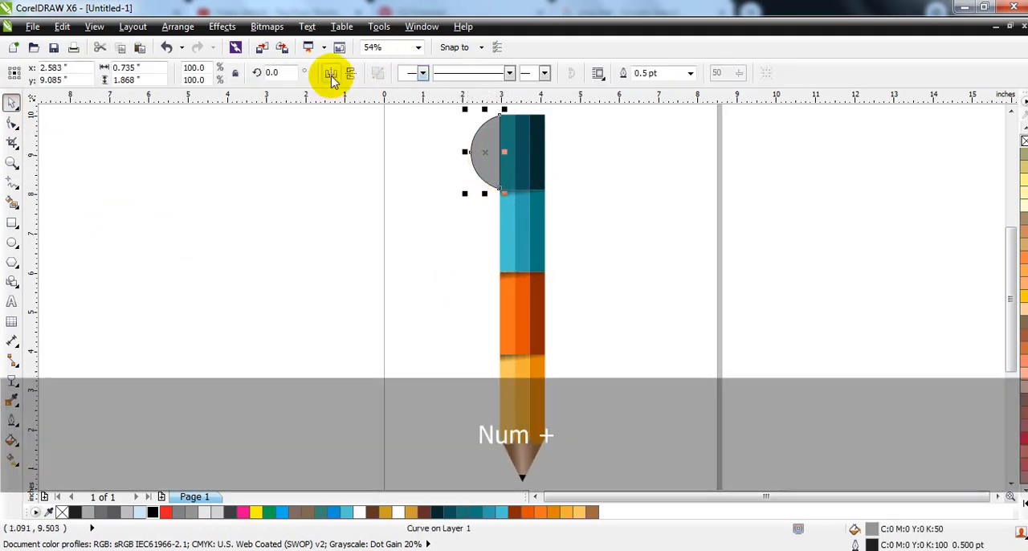
pyautogui.moveTo(498, 163); pyautogui.dragTo(579, 227)
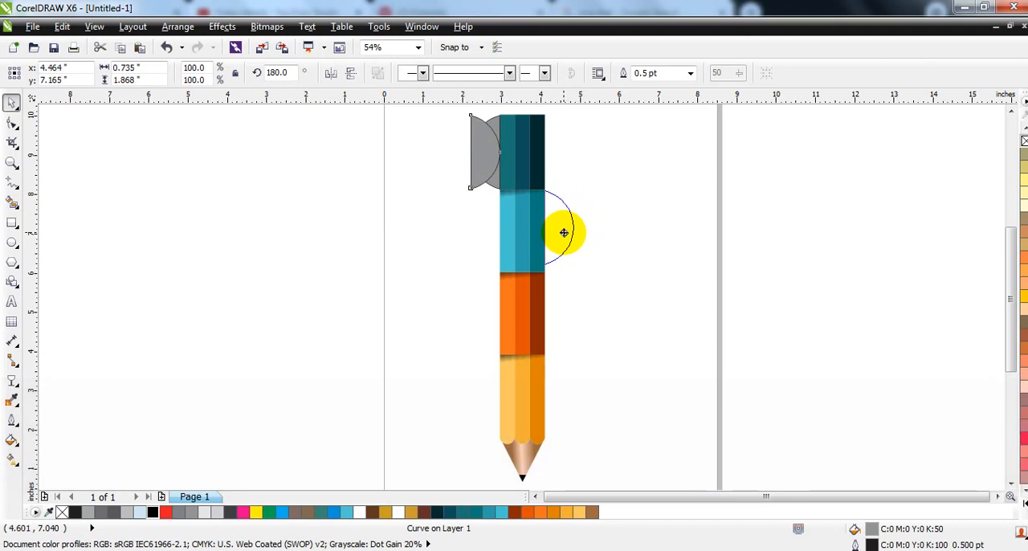
pyautogui.moveTo(563, 233); pyautogui.dragTo(563, 233)
pyautogui.moveTo(578, 270); pyautogui.dragTo(588, 282)
# - Copy half-discs to the orange band's left edge and the yellow band's right edge, enlarging each to its band's height
pyautogui.moveTo(472, 154); pyautogui.dragTo(476, 316)
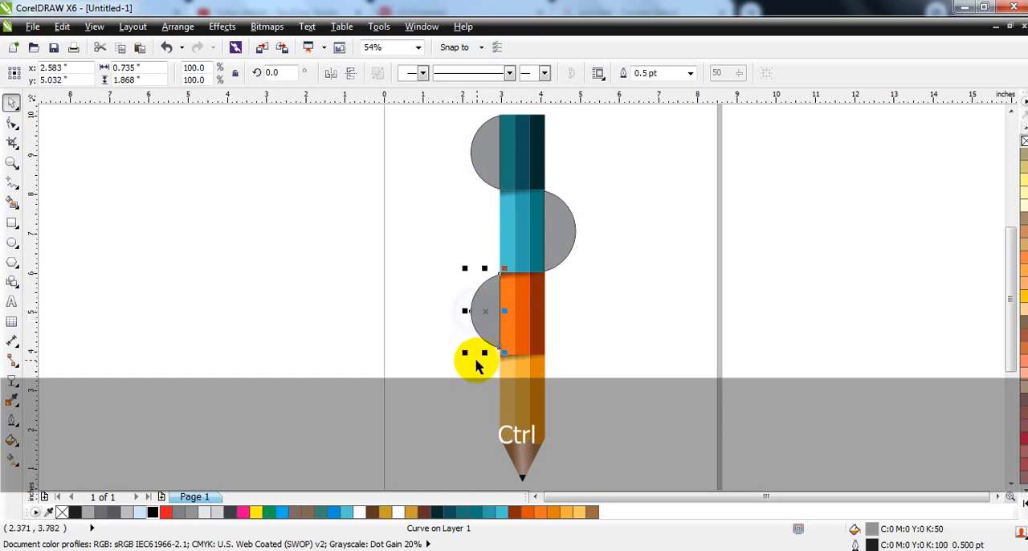
pyautogui.moveTo(466, 355); pyautogui.dragTo(464, 360)
pyautogui.moveTo(562, 235); pyautogui.dragTo(562, 394)
pyautogui.moveTo(581, 438); pyautogui.dragTo(590, 442)
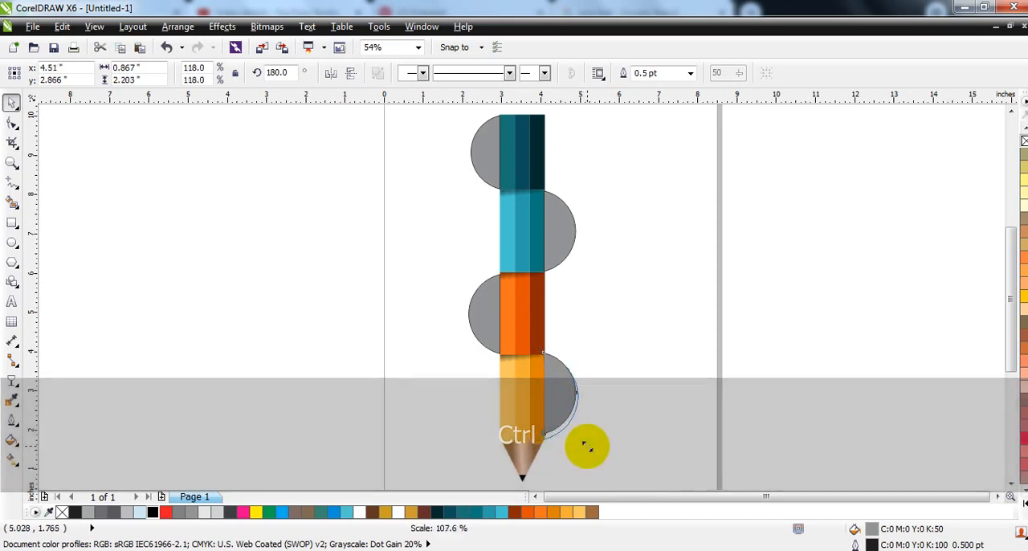
# - Fill the half-disc beside the yellow band with a linear gradient from dark orange to light yellow-orange
pyautogui.click(553, 512)
pyautogui.press('g')
pyautogui.moveTo(532, 406); pyautogui.dragTo(560, 406)
pyautogui.moveTo(587, 513); pyautogui.dragTo(561, 406)
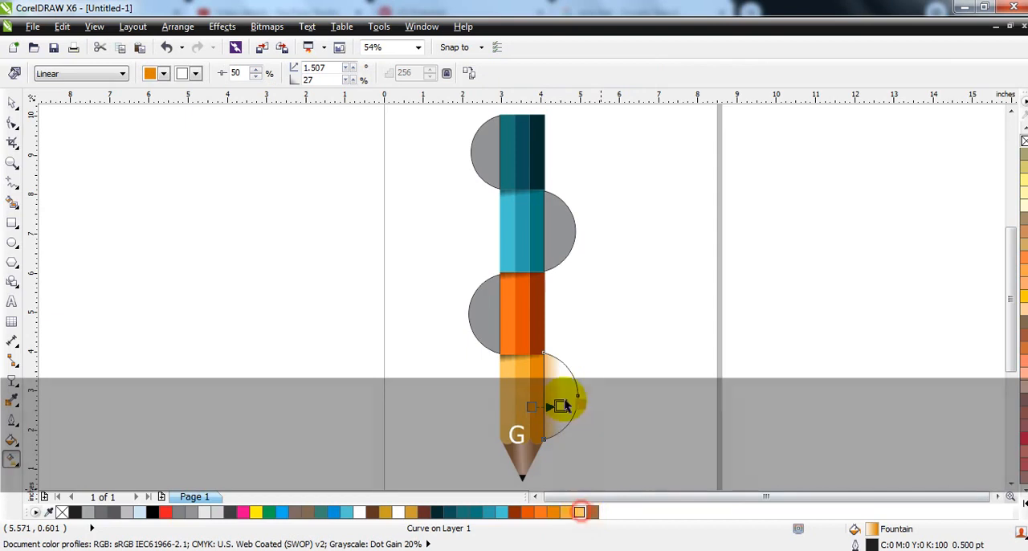
# - Fill the half-disc beside the orange band with a linear gradient from dark red-brown to bright orange
pyautogui.click(482, 324)
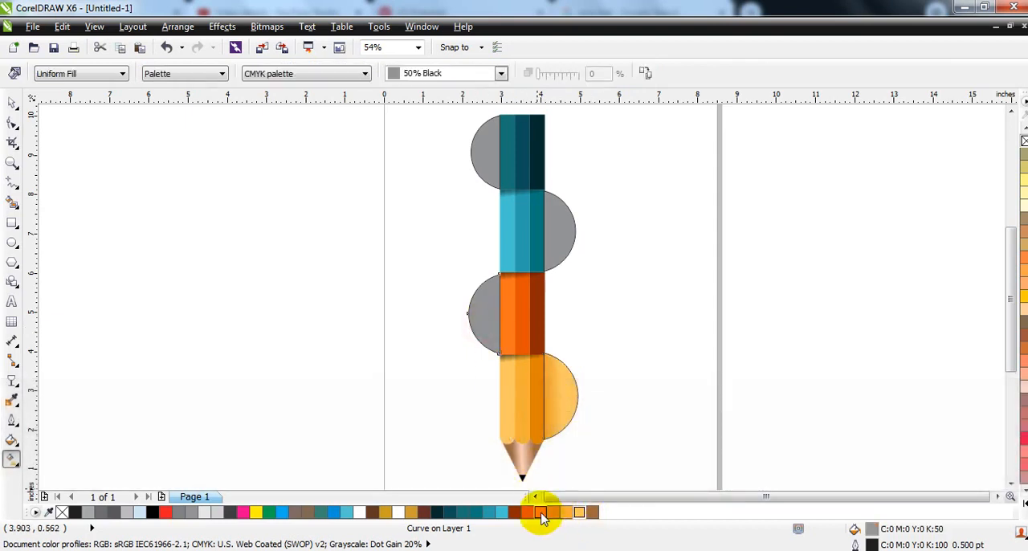
pyautogui.click(514, 515)
pyautogui.moveTo(518, 328); pyautogui.dragTo(474, 325)
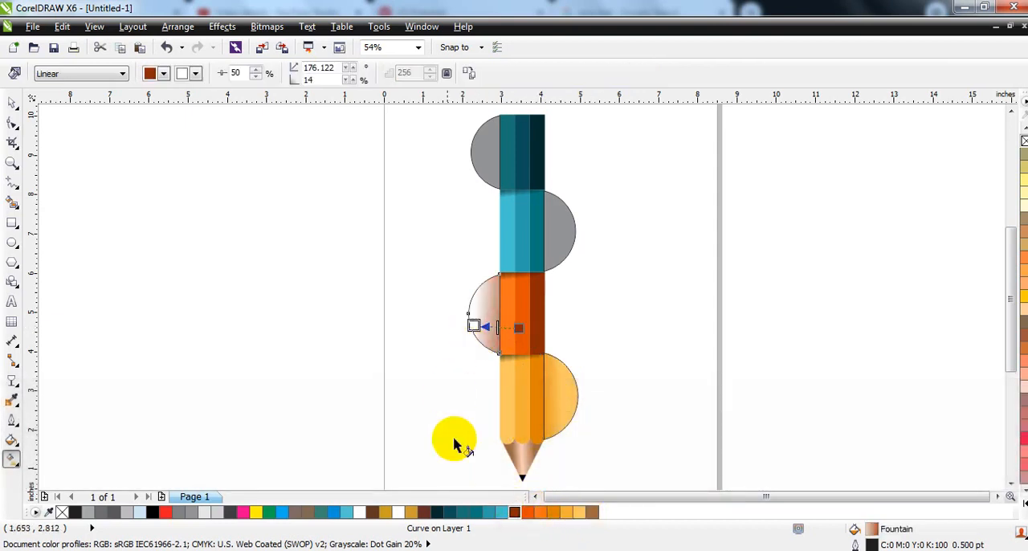
pyautogui.moveTo(543, 518); pyautogui.dragTo(474, 326)
# - Fill the half-disc beside the light blue band with a linear gradient from near-black teal to medium dark teal
pyautogui.click(546, 238)
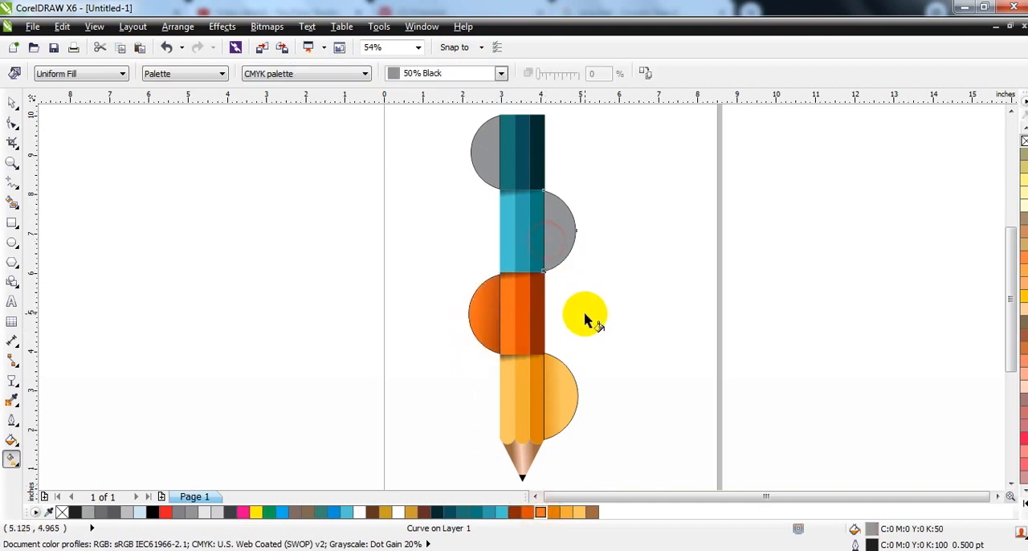
pyautogui.doubleClick(441, 515)
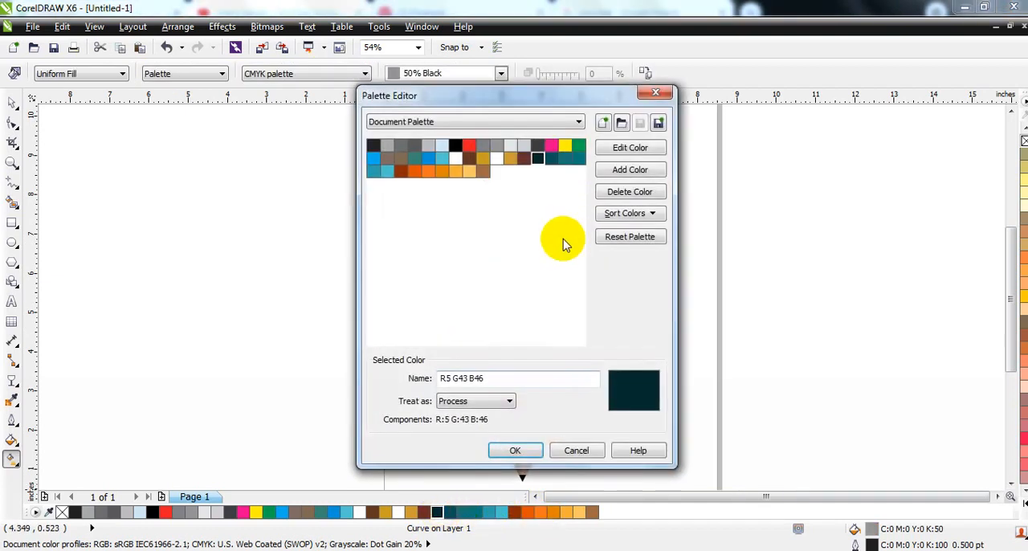
pyautogui.click(592, 450)
pyautogui.moveTo(566, 233); pyautogui.dragTo(572, 233)
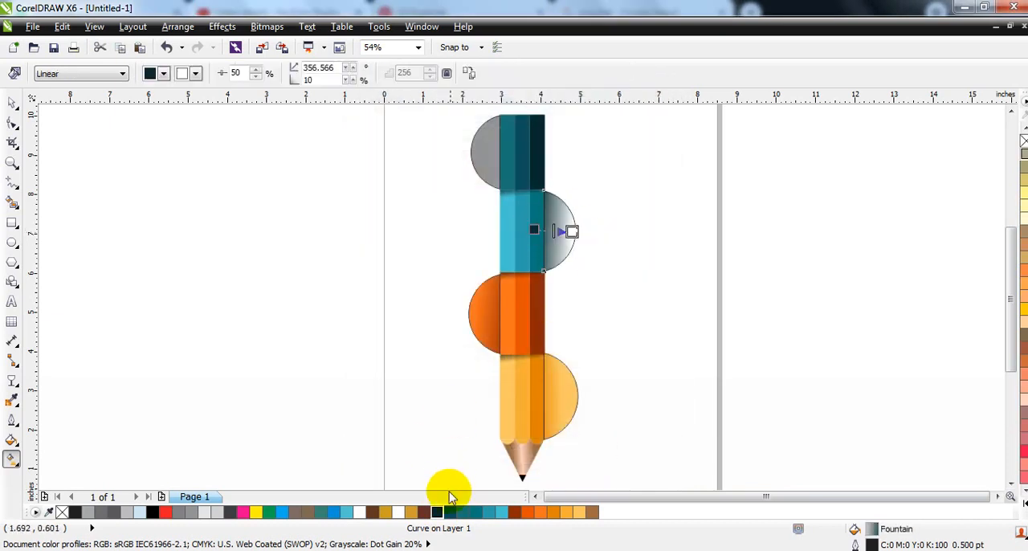
pyautogui.moveTo(462, 511); pyautogui.dragTo(573, 233)
# - Fill the half-disc beside the dark teal band with a linear gradient from near-black teal to teal, darkest against the pencil
pyautogui.click(487, 149)
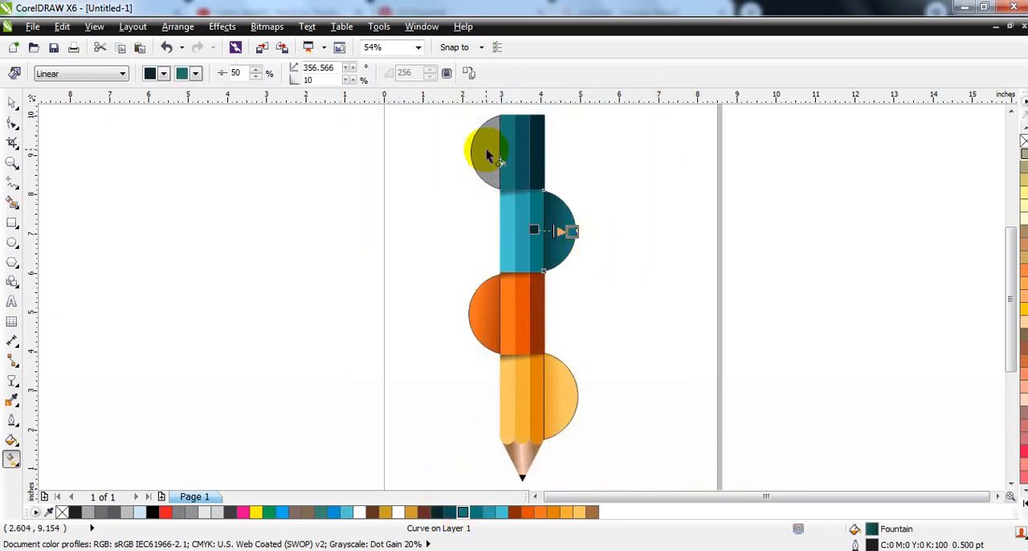
pyautogui.click(437, 511)
pyautogui.moveTo(539, 155); pyautogui.dragTo(480, 154)
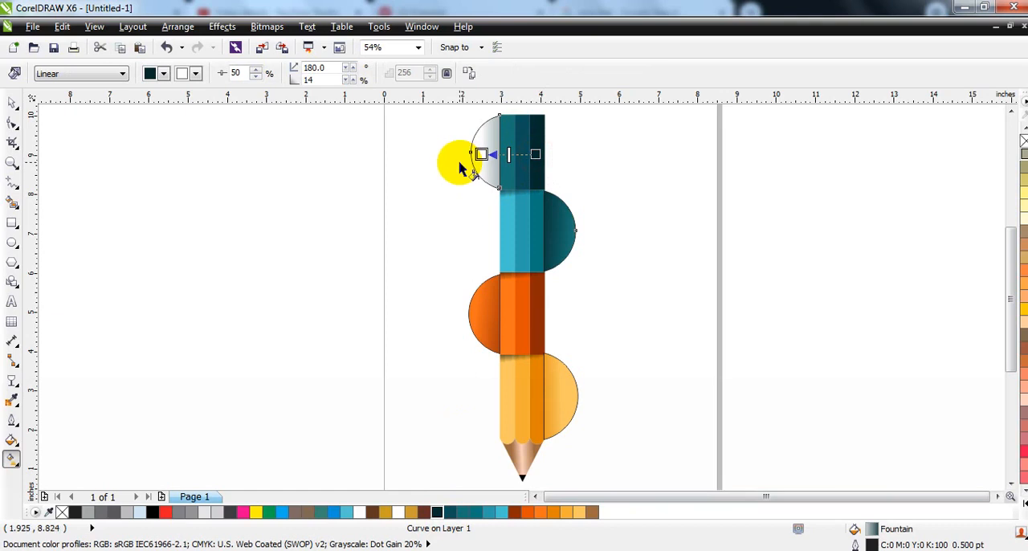
pyautogui.moveTo(478, 518); pyautogui.dragTo(481, 155)
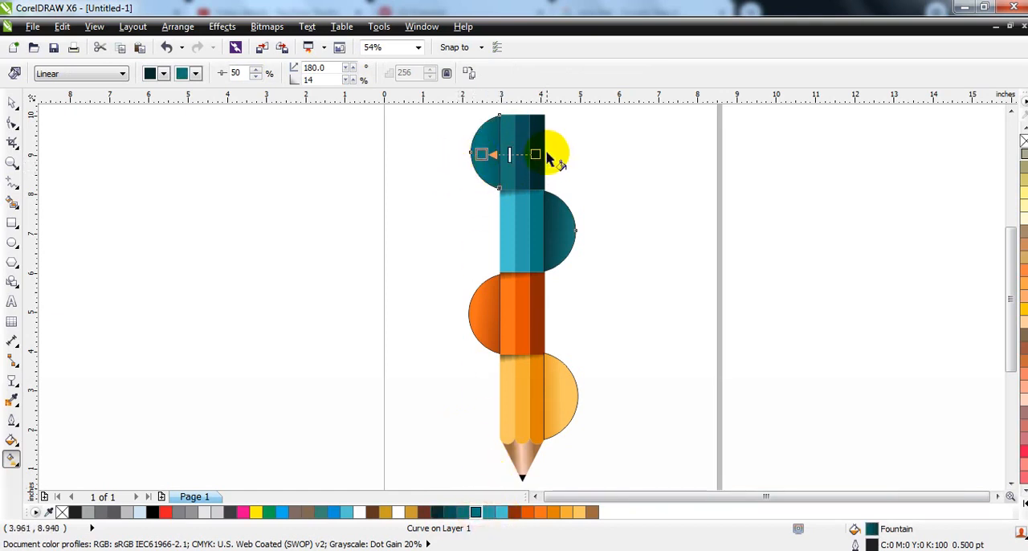
# - Remove the outlines from all objects of the pencil drawing and preview the result in full screen
pyautogui.click(12, 103)
pyautogui.click(222, 314)
pyautogui.press('F3')
pyautogui.moveTo(477, 323); pyautogui.dragTo(408, 183)
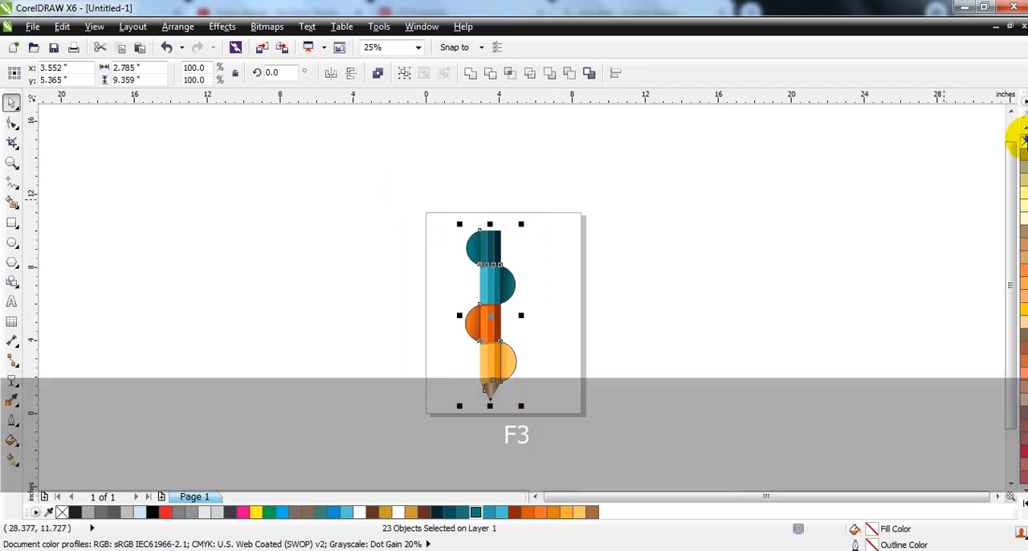
pyautogui.hotkey('shift', 'F2')
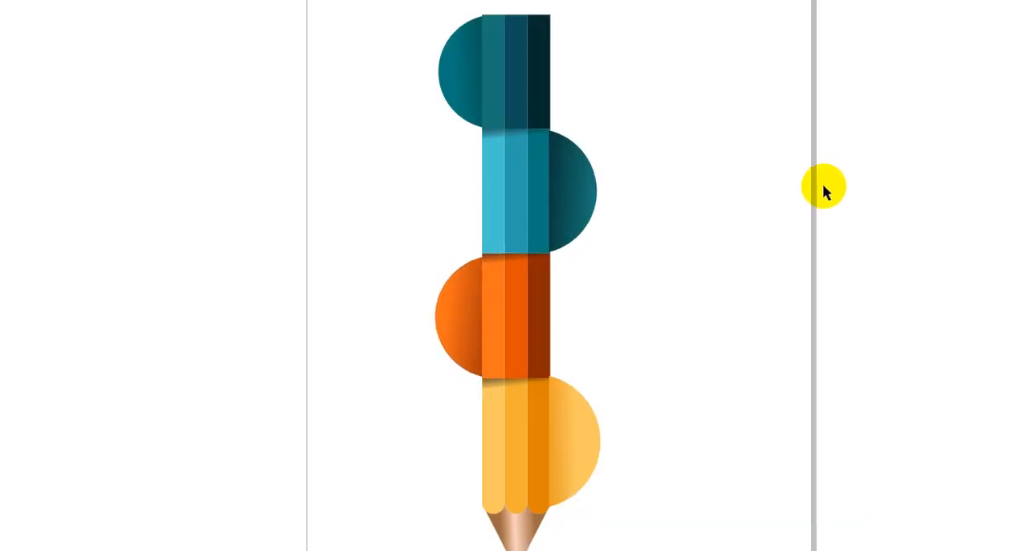
pyautogui.click(789, 218)
pyautogui.click(821, 262)
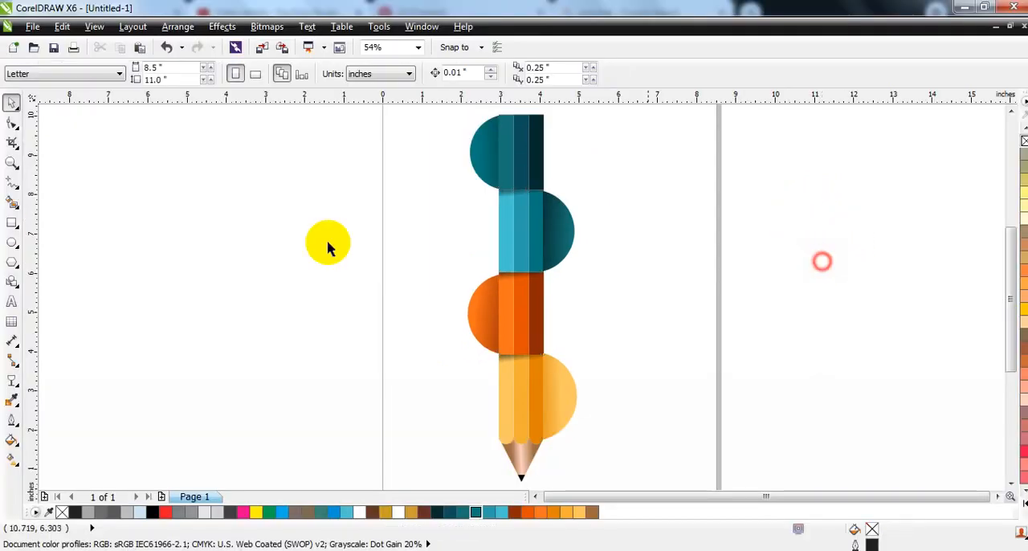
# - Add artistic text in the empty area beside the page with the numbers 1, 2, 3 and 4 on separate lines
pyautogui.click(12, 301)
pyautogui.click(191, 238)
pyautogui.write('1')
pyautogui.press('Return')
pyautogui.write('2')
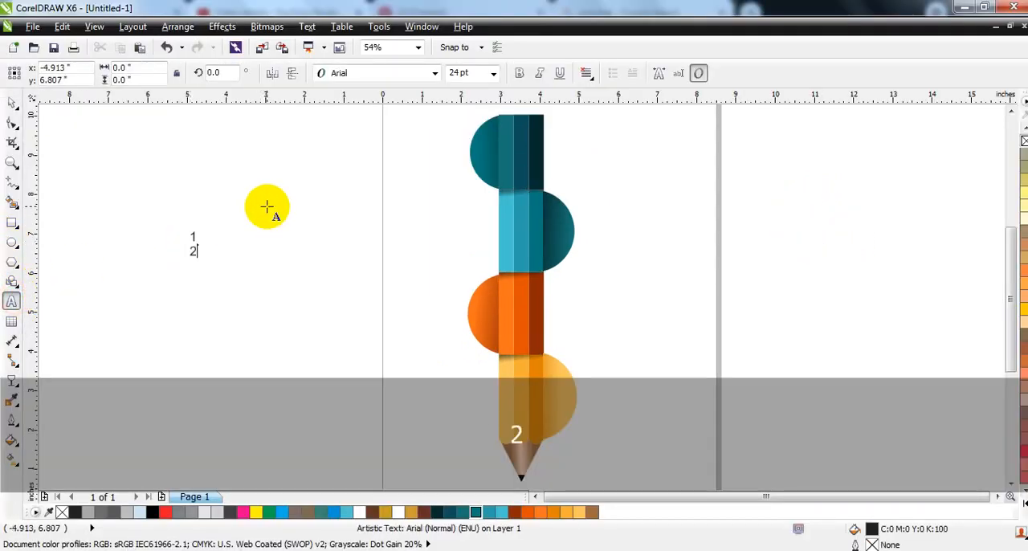
pyautogui.press('Return')
pyautogui.write('3')
pyautogui.press('Return')
pyautogui.write('4')
pyautogui.click(12, 103)
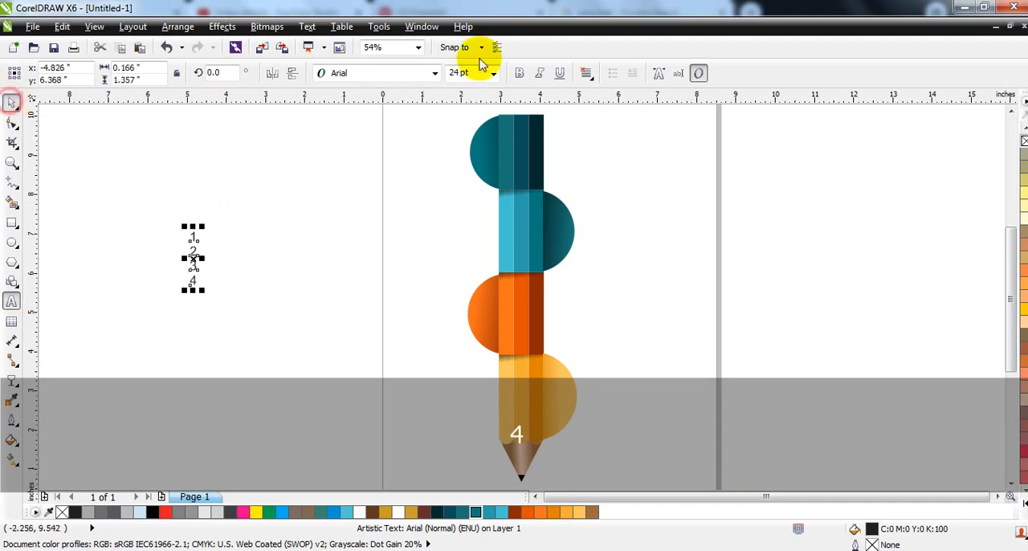
# - Change the number text's font to CentraleSans XBold, move it over the dark teal half-disc and enlarge it to about 40.6 pt
pyautogui.click(390, 73)
pyautogui.click(382, 108)
pyautogui.moveTo(203, 294); pyautogui.dragTo(215, 316)
pyautogui.moveTo(195, 274)
pyautogui.mouseDown()
pyautogui.moveTo(346, 253)
pyautogui.moveTo(495, 187)
pyautogui.mouseUp()
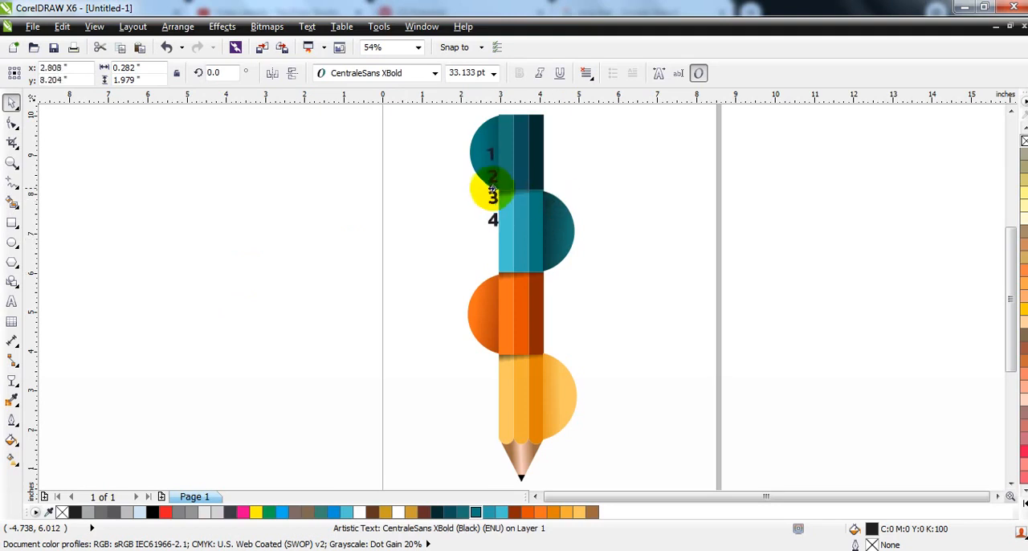
pyautogui.moveTo(487, 222); pyautogui.dragTo(509, 247)
# - Break the text into separate numbers and place a white 4 on the yellow half-disc and a white 3 on the orange one
pyautogui.press('ctrl')
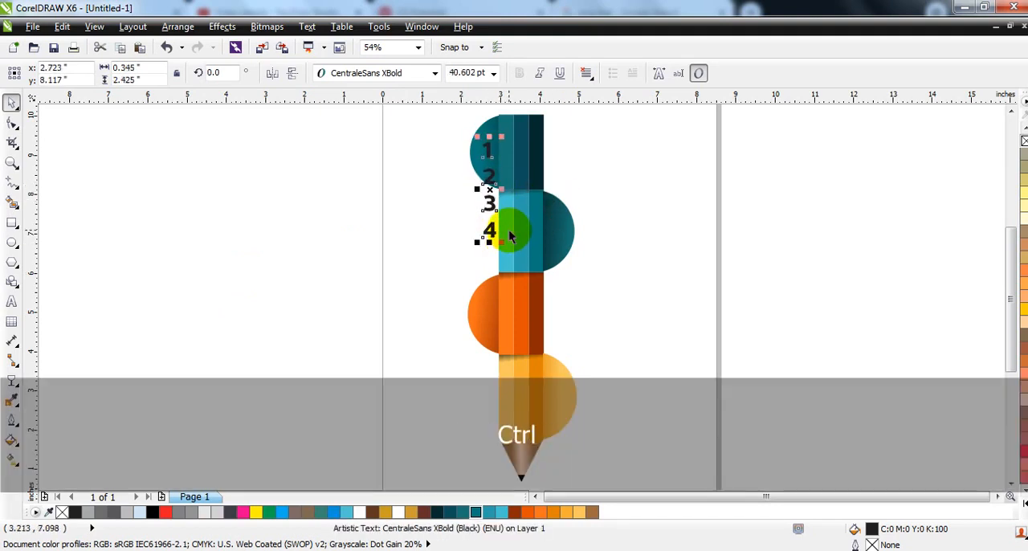
pyautogui.moveTo(500, 237); pyautogui.dragTo(554, 400)
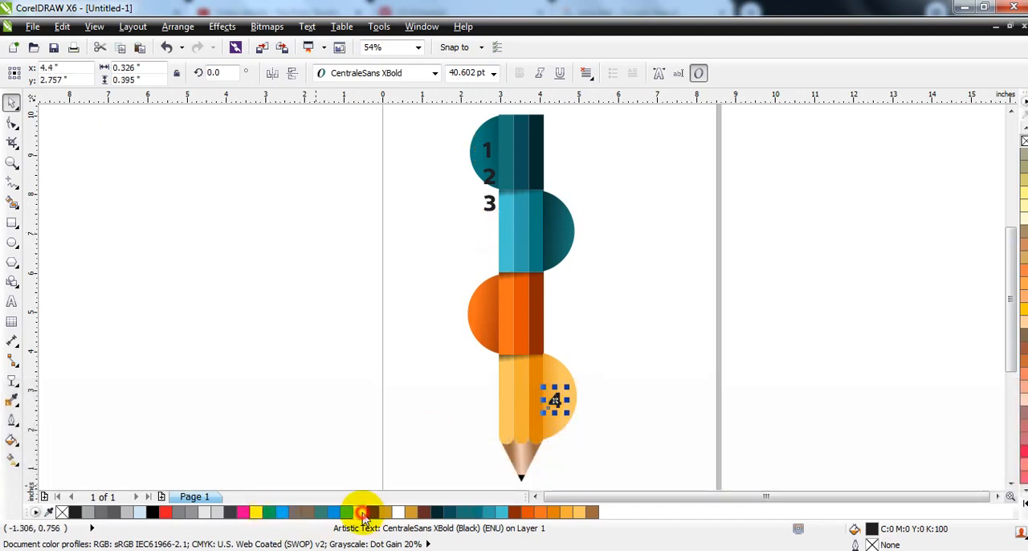
pyautogui.moveTo(489, 203); pyautogui.dragTo(499, 304)
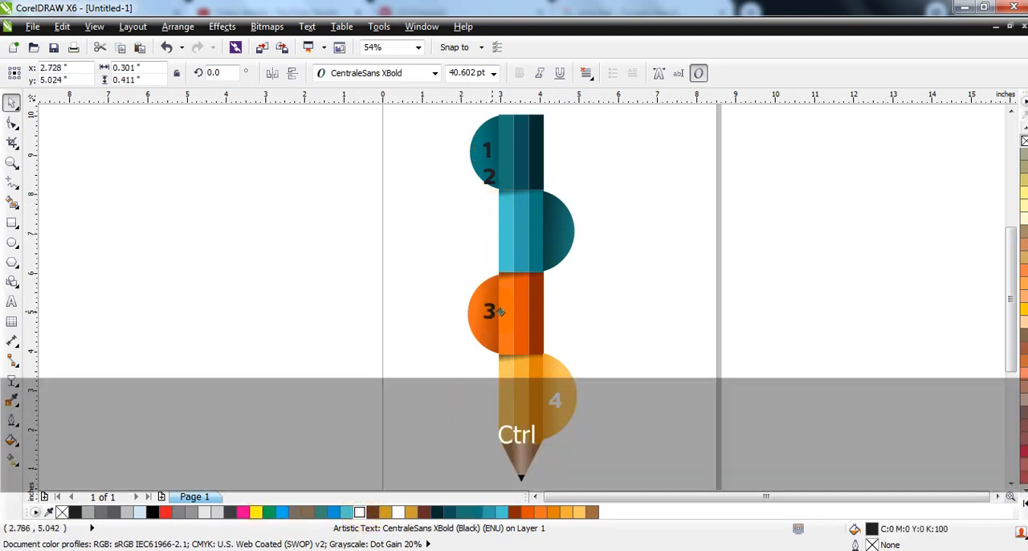
pyautogui.click(359, 511)
# - Move the number 2 onto the half-disc beside the light blue band and color the numbers 1 and 2 white
pyautogui.moveTo(489, 176); pyautogui.dragTo(559, 229)
pyautogui.keyDown('shift'); pyautogui.click(487, 151); pyautogui.keyUp('shift')
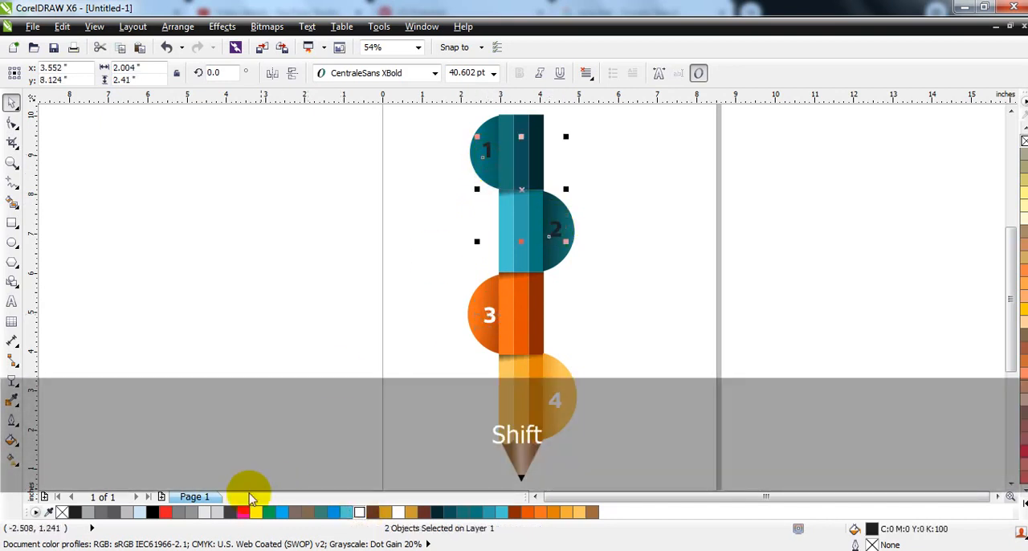
pyautogui.click(359, 512)
pyautogui.click(275, 294)
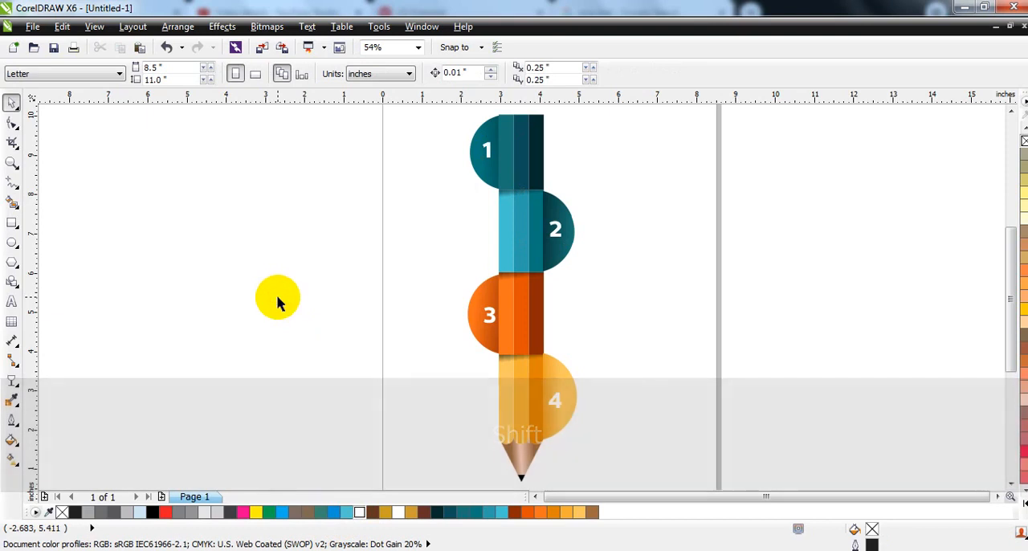
# - Preview the numbered pencil infographic in full screen
pyautogui.press('F3')
pyautogui.moveTo(686, 367); pyautogui.dragTo(539, 163)
pyautogui.hotkey('shift', 'F2')
pyautogui.press('F9')
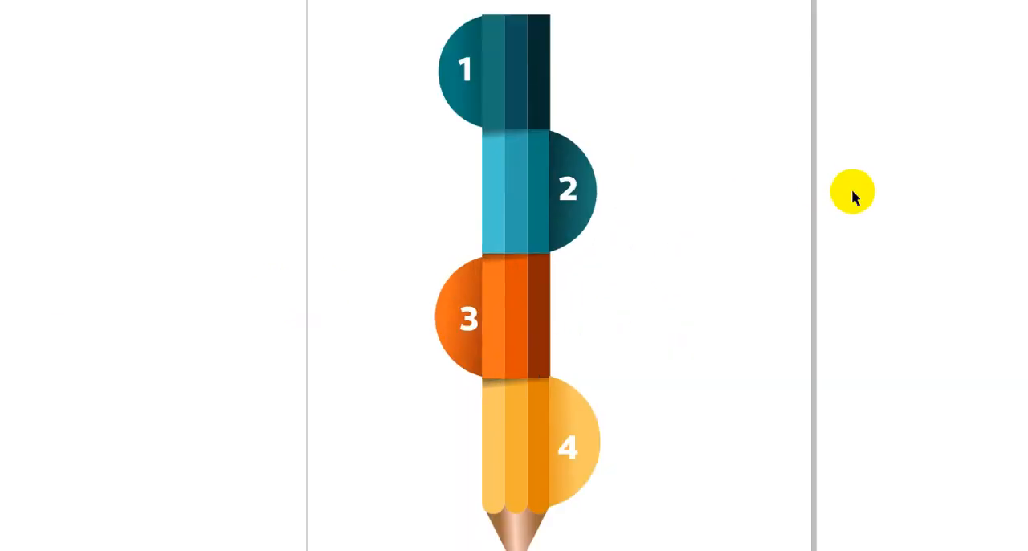